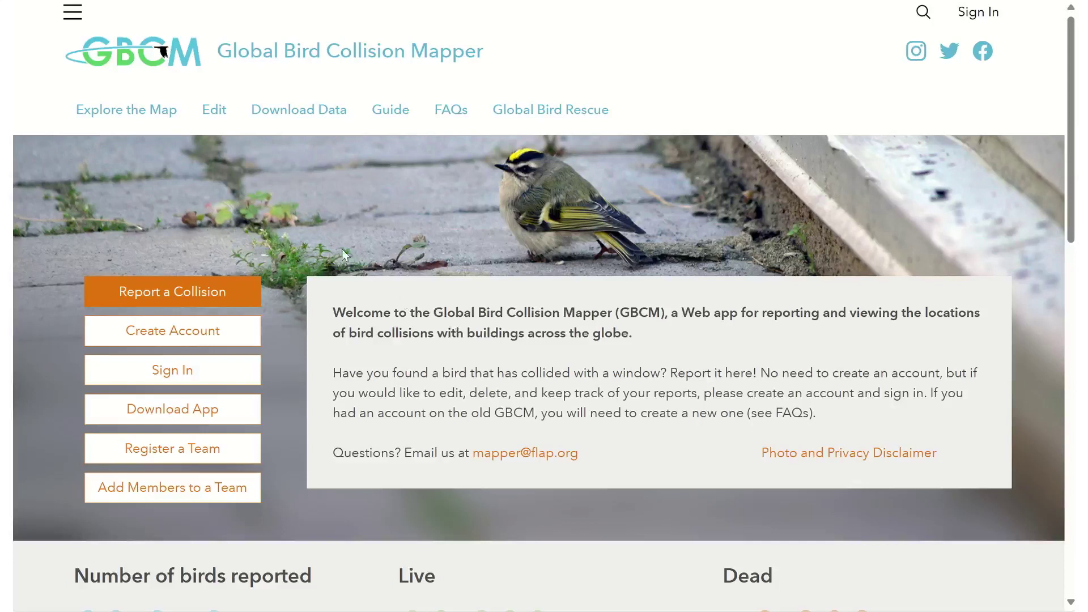
- Go to the Edit page for collision data from the top navigation bar
{"action": "left_click", "coordinate": [215, 111]}
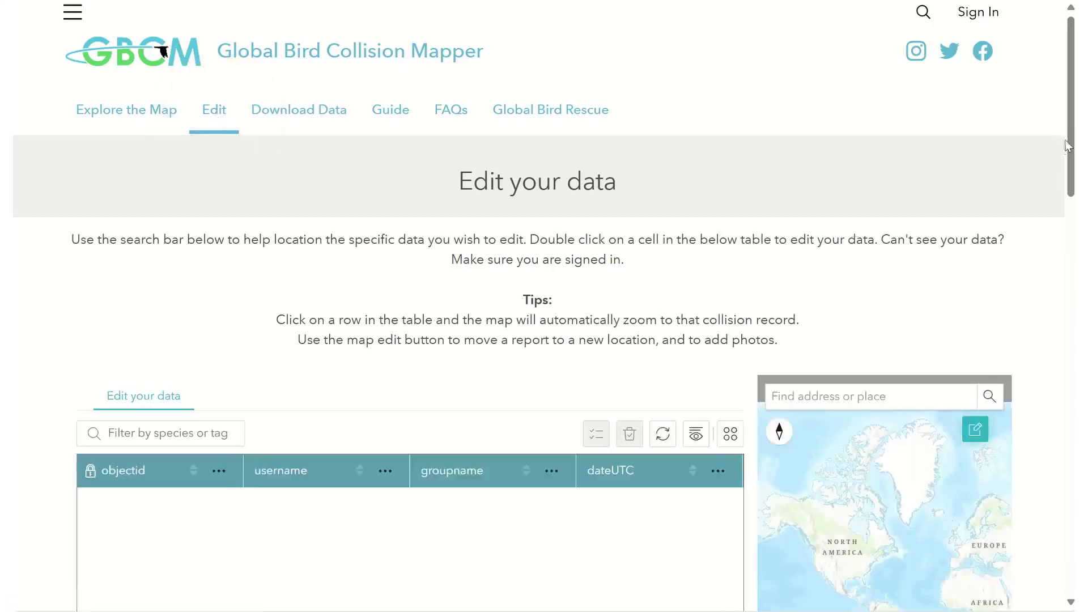
- Sign in with the ArcGIS account and allow the mapper's permission request
{"action": "left_click_drag", "start_coordinate": [1068, 147], "coordinate": [1072, 213]}
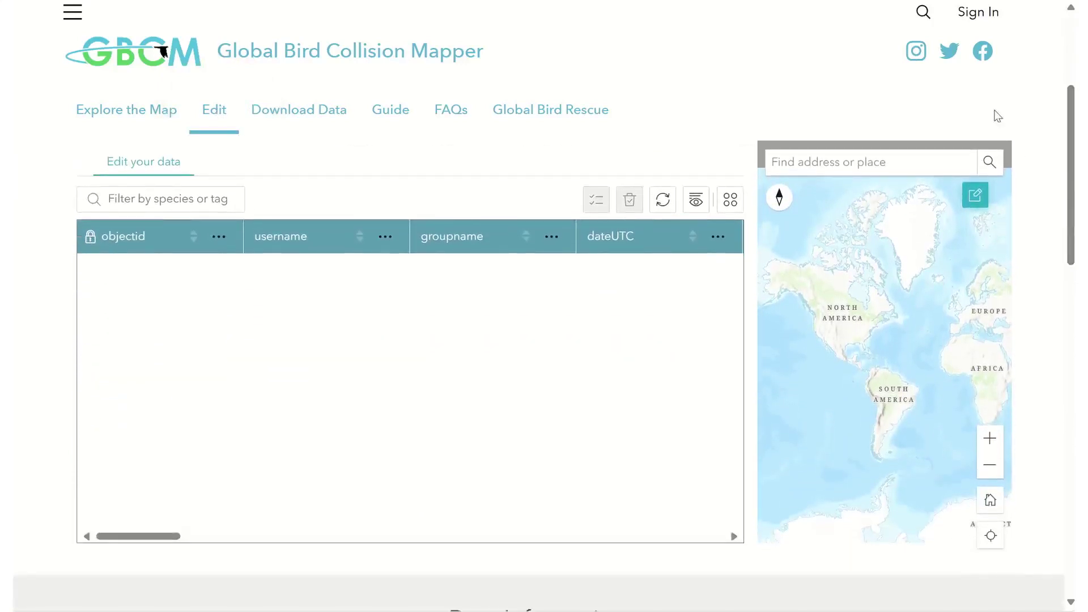
{"action": "left_click", "coordinate": [979, 14]}
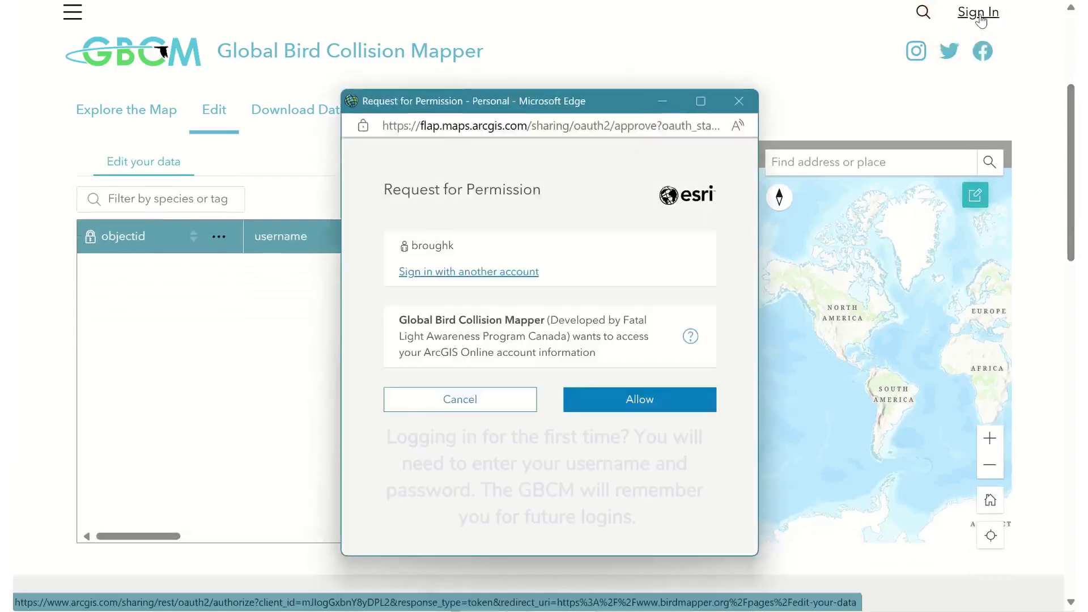
{"action": "left_click", "coordinate": [634, 399]}
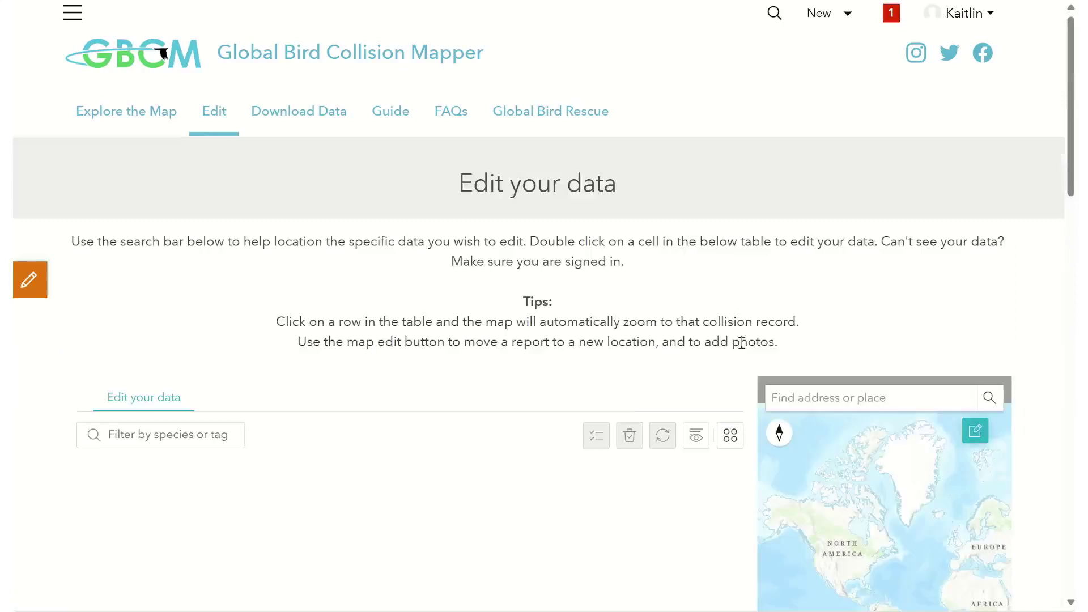
- Sort the edit table by dateUTC descending so 11/2/2023 records come first
{"action": "left_click_drag", "start_coordinate": [1072, 146], "coordinate": [1070, 212]}
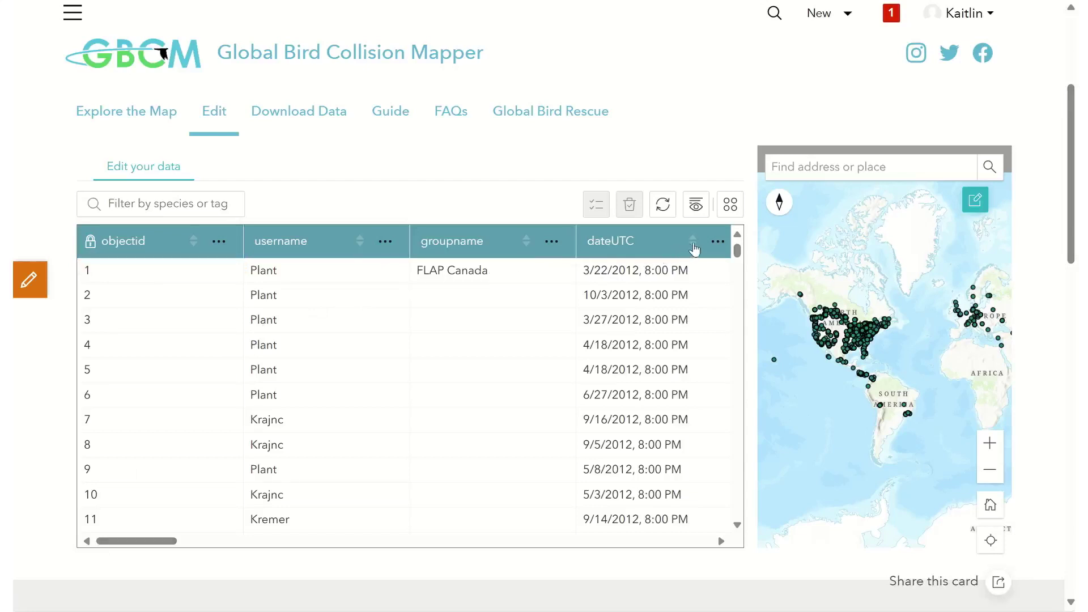
{"action": "left_click", "coordinate": [717, 242]}
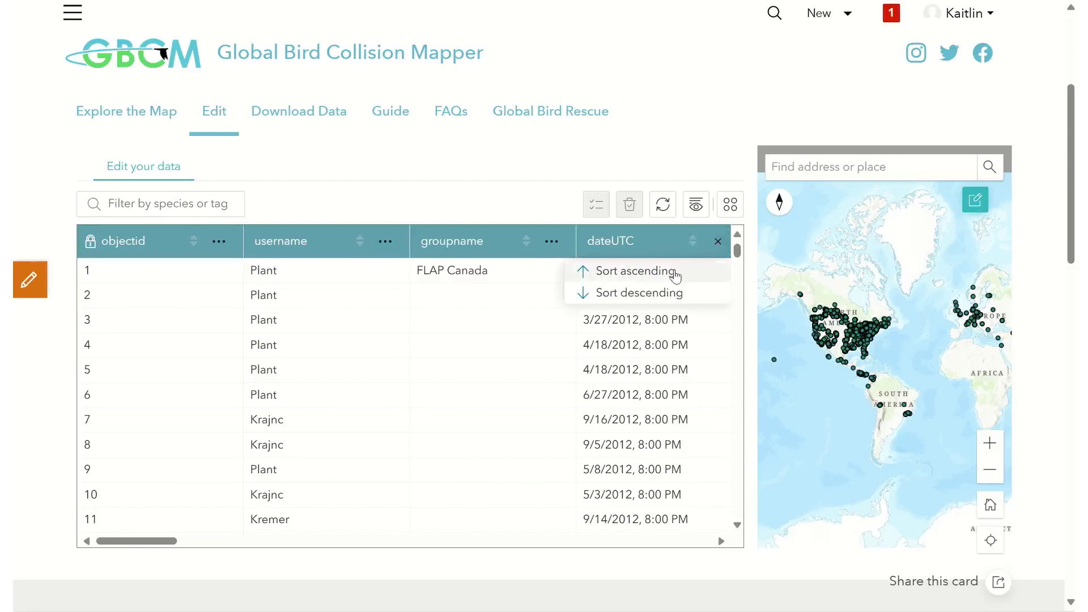
{"action": "left_click", "coordinate": [654, 295]}
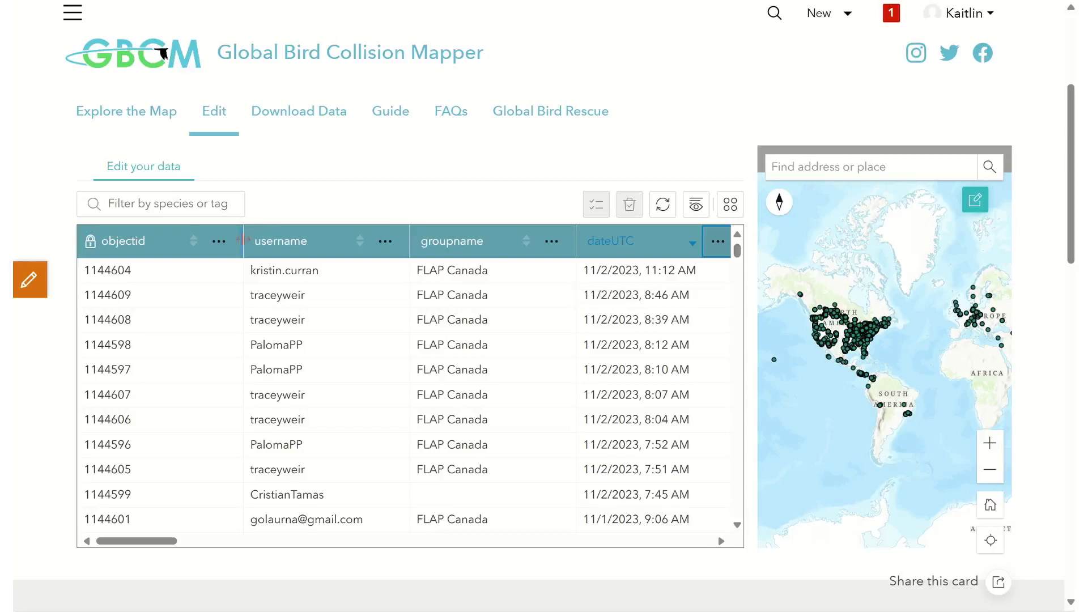
- Narrow the objectid, username and groupname columns, keeping the groupname heading readable
{"action": "left_click_drag", "start_coordinate": [238, 240], "coordinate": [166, 244]}
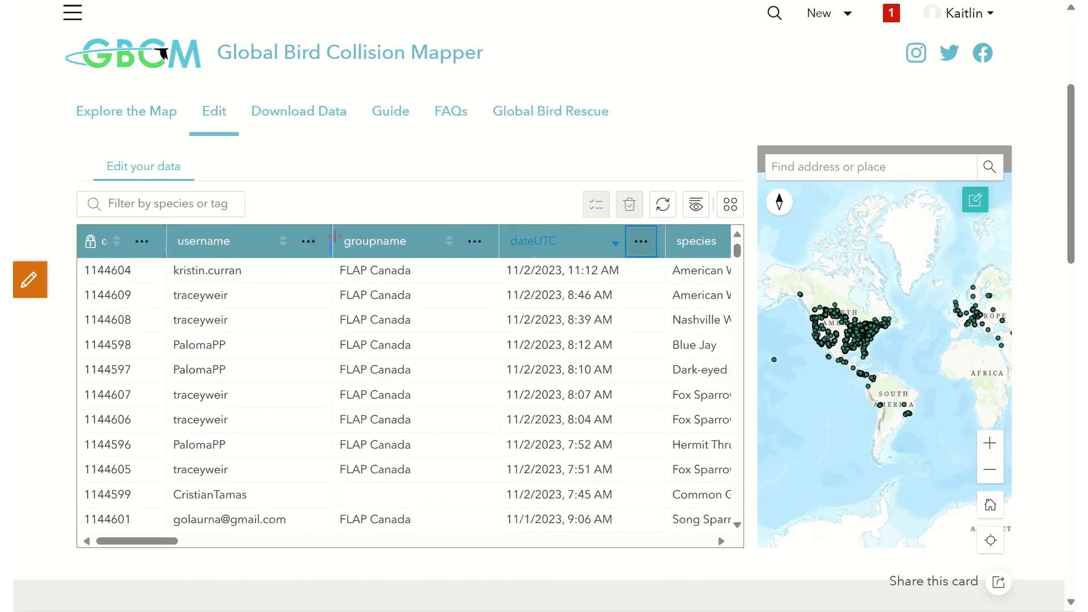
{"action": "left_click_drag", "start_coordinate": [335, 237], "coordinate": [299, 238]}
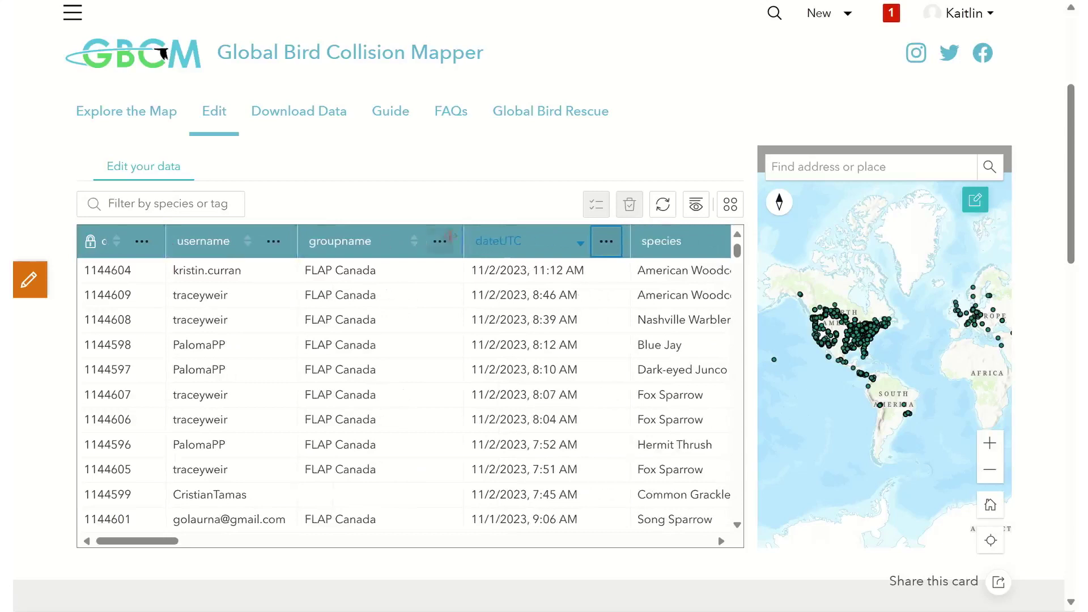
{"action": "left_click_drag", "start_coordinate": [457, 240], "coordinate": [431, 242]}
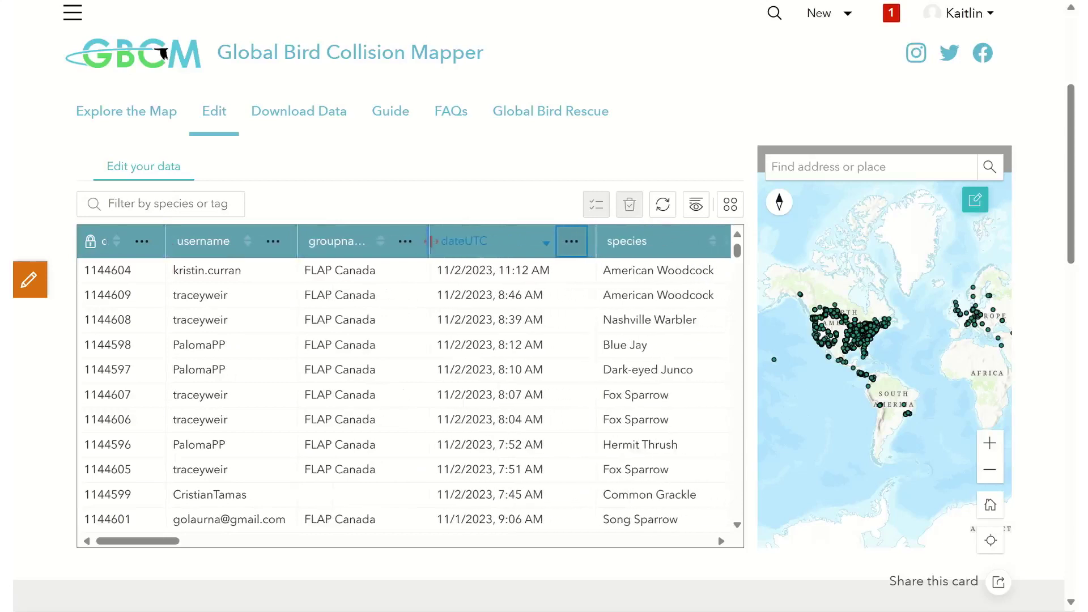
{"action": "mouse_move", "coordinate": [430, 242]}
{"action": "left_mouse_down"}
{"action": "mouse_move", "coordinate": [488, 244]}
{"action": "mouse_move", "coordinate": [450, 245]}
{"action": "left_mouse_up"}
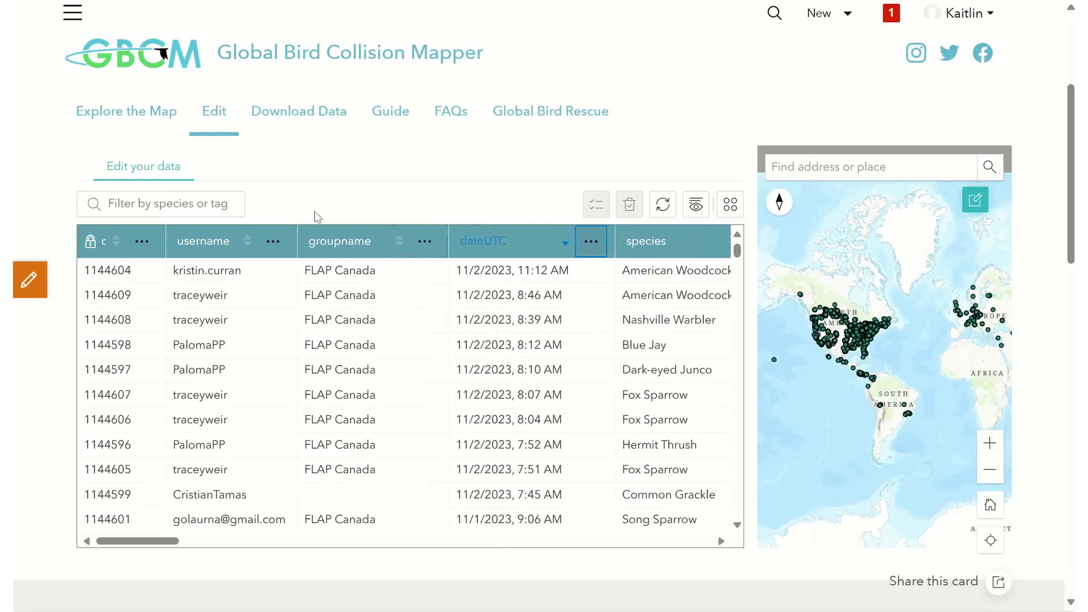
- Filter the table by species 'Nashville Warbler'
{"action": "left_click", "coordinate": [214, 203]}
{"action": "type", "text": "Nashville Warble"}
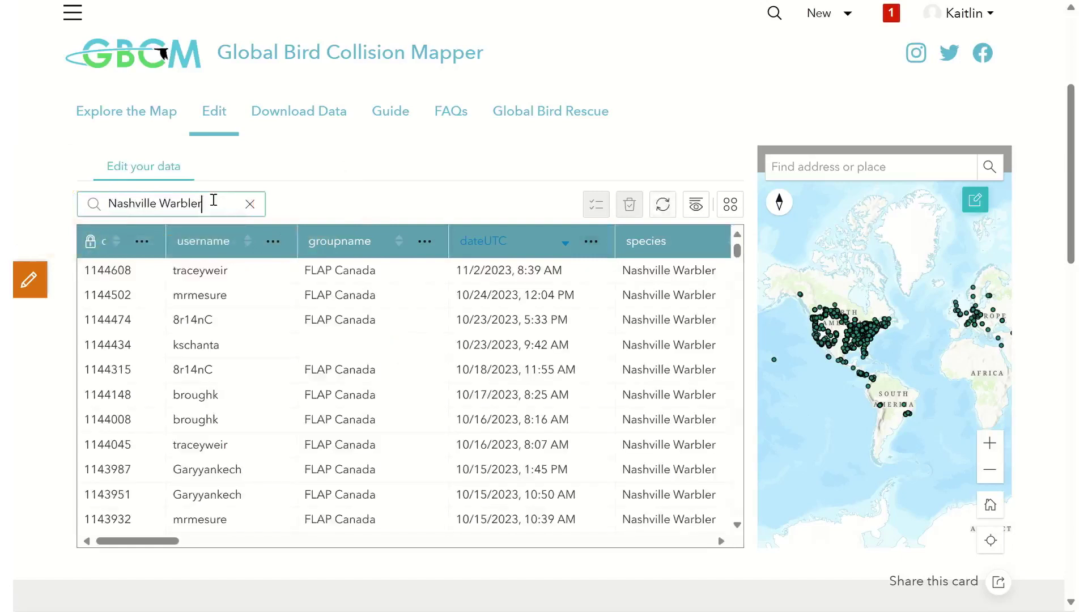
{"action": "type", "text": "r"}
{"action": "left_click", "coordinate": [698, 206]}
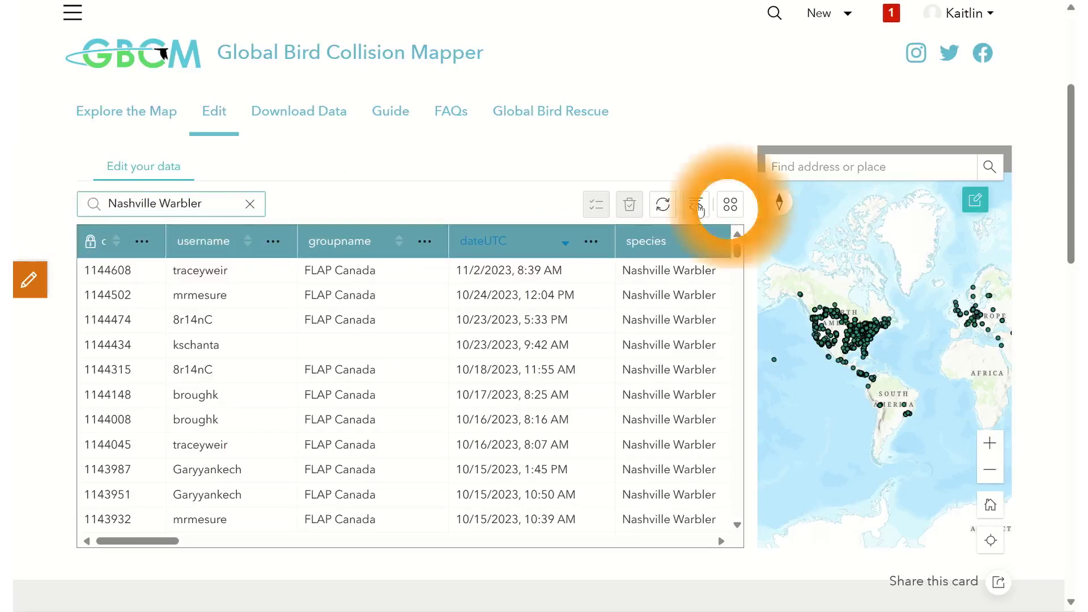
- Add a Set filter clause 'side is North' and apply it to the table
{"action": "left_click", "coordinate": [730, 208]}
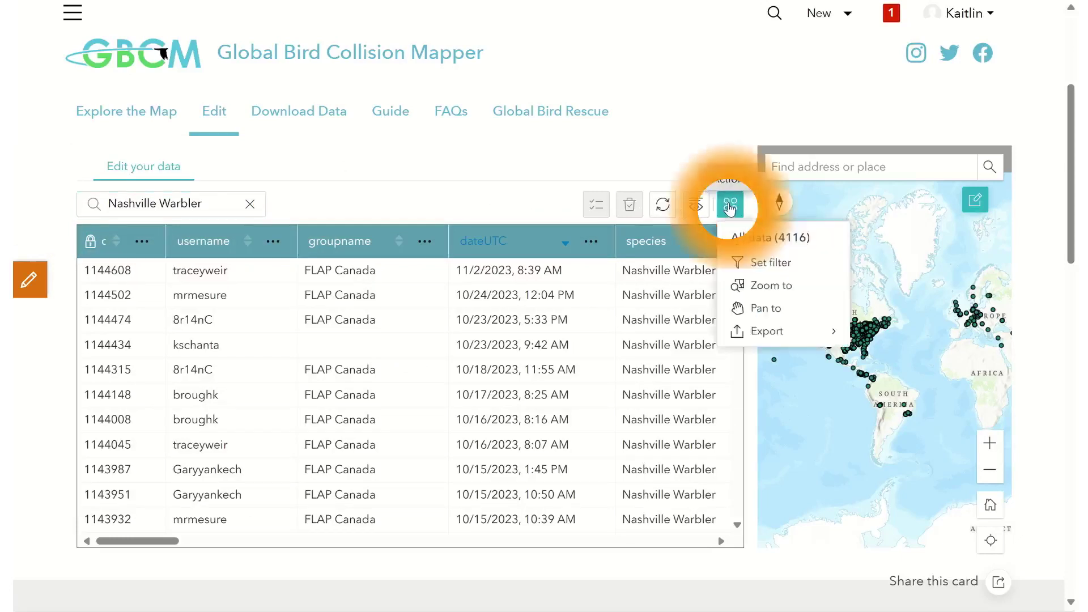
{"action": "left_click", "coordinate": [763, 264]}
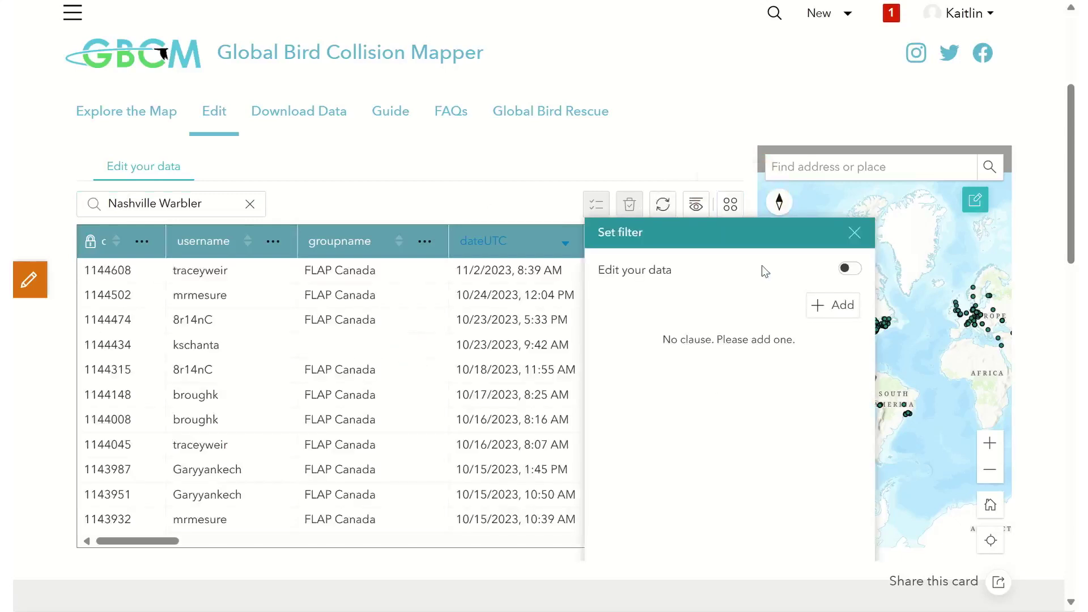
{"action": "left_click", "coordinate": [831, 306]}
{"action": "left_click", "coordinate": [795, 342]}
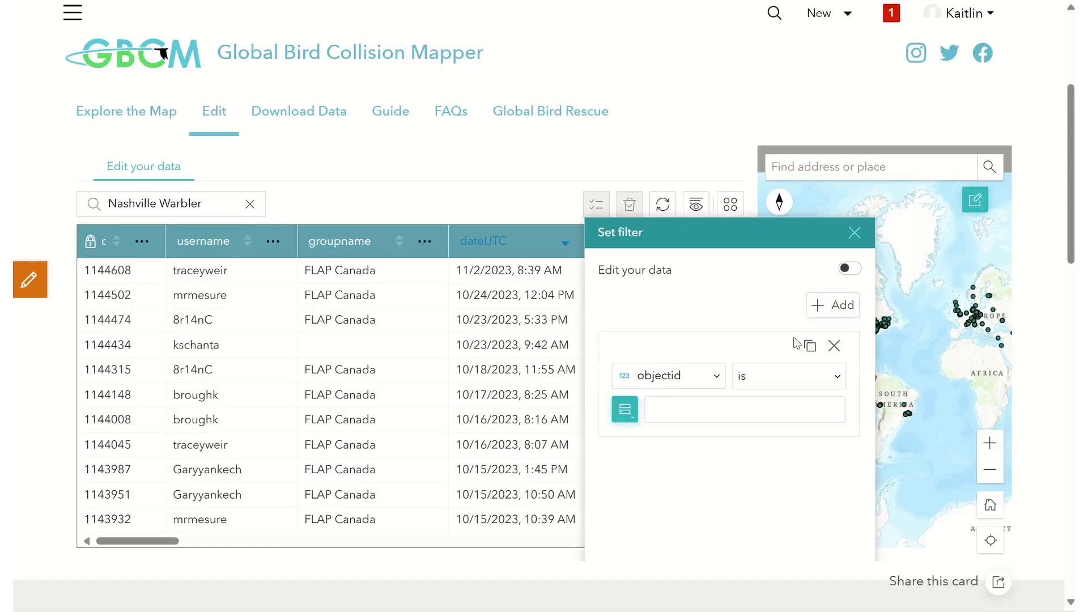
{"action": "left_click", "coordinate": [712, 391]}
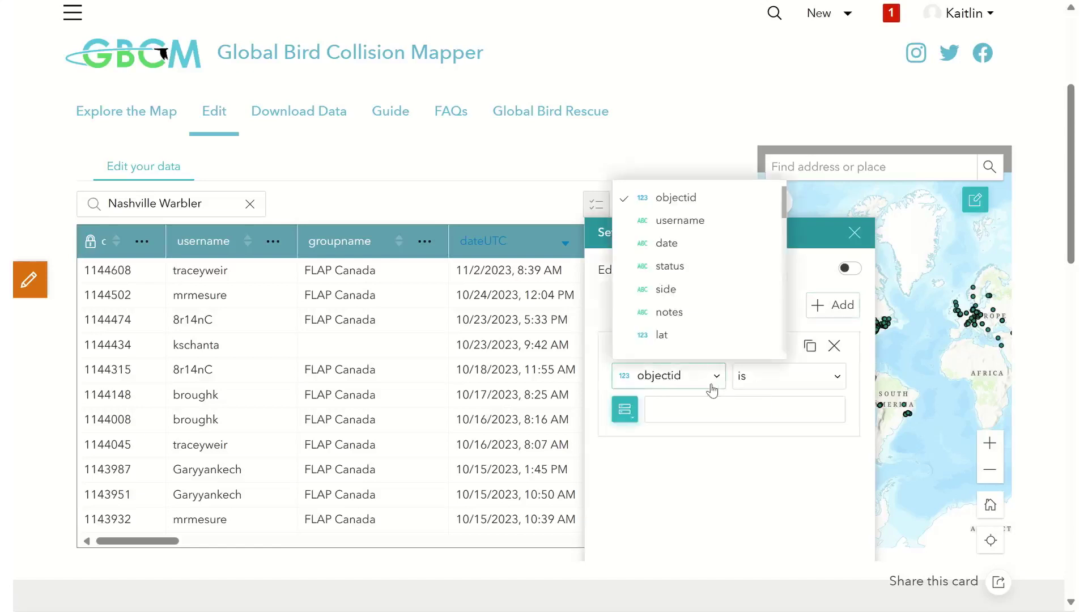
{"action": "left_click", "coordinate": [681, 290]}
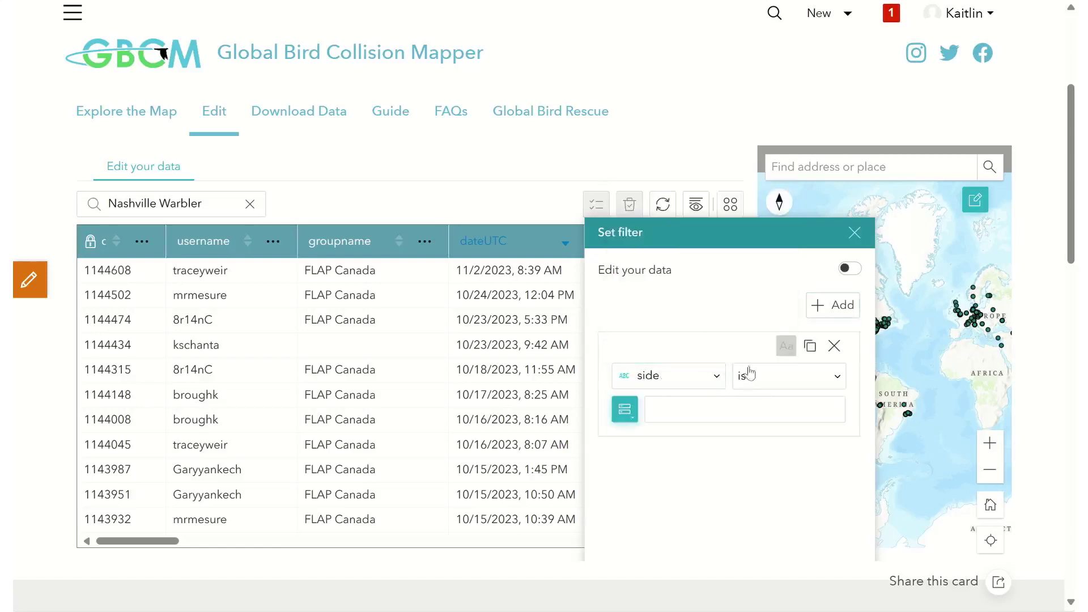
{"action": "left_click", "coordinate": [752, 407]}
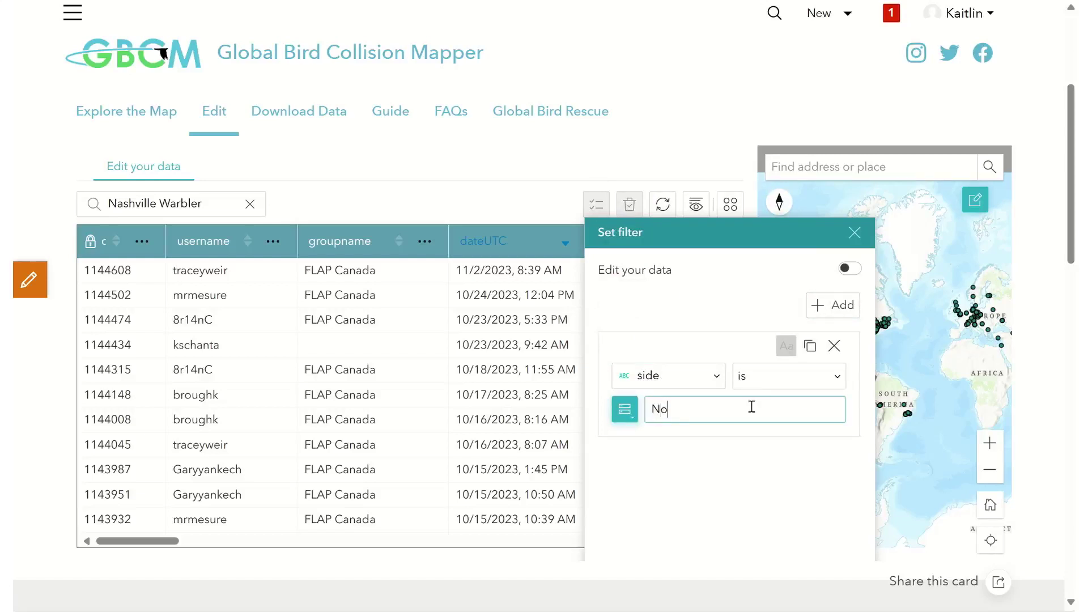
{"action": "left_click", "coordinate": [851, 270]}
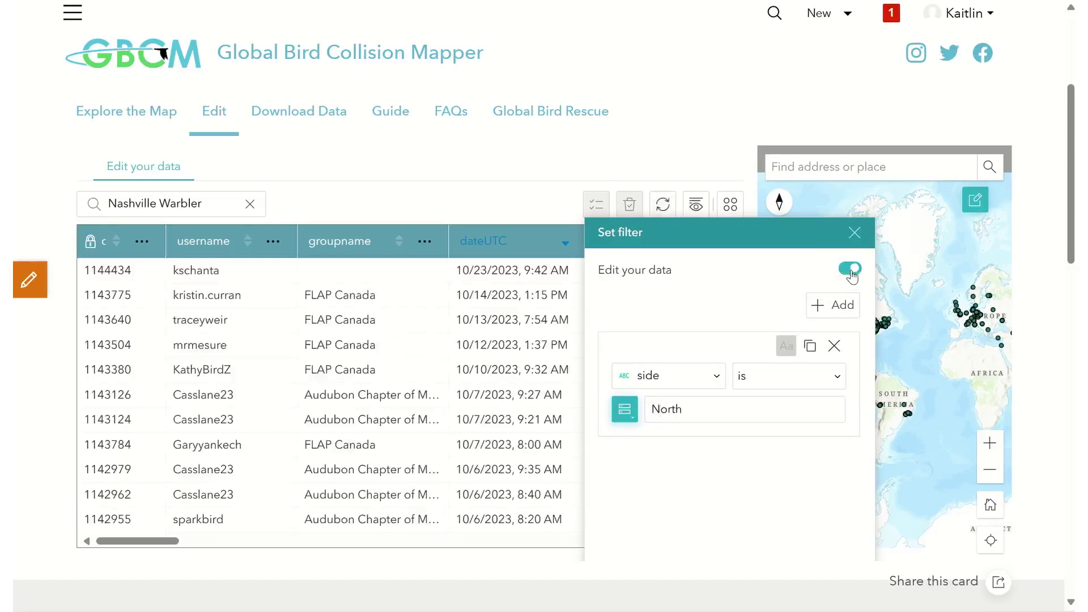
- Move the filter panel to the right and scroll the table to verify side is North
{"action": "left_click_drag", "start_coordinate": [729, 226], "coordinate": [866, 201]}
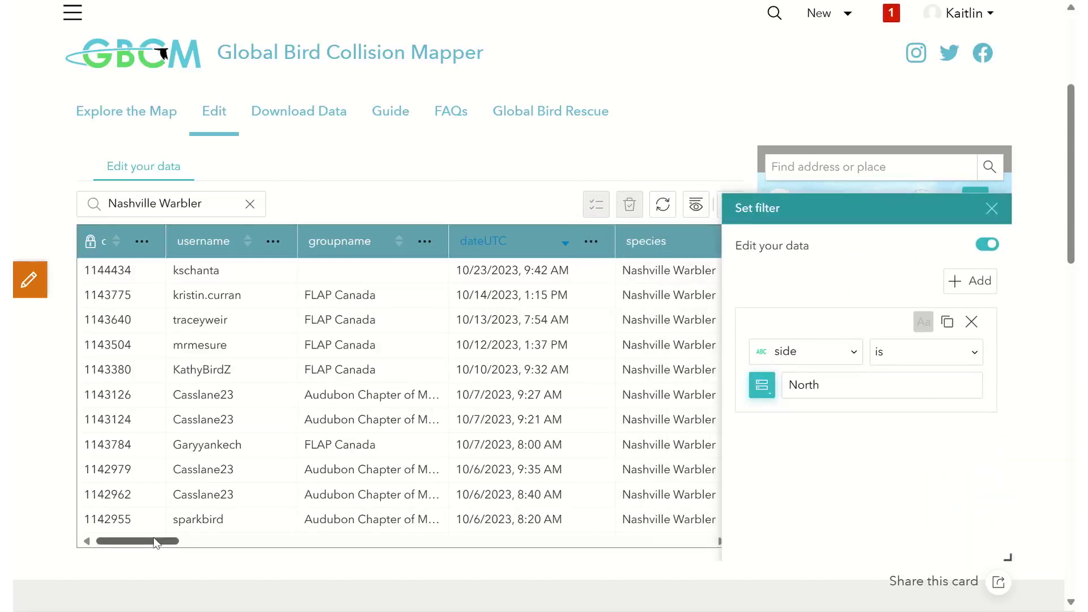
{"action": "left_click_drag", "start_coordinate": [154, 544], "coordinate": [388, 610]}
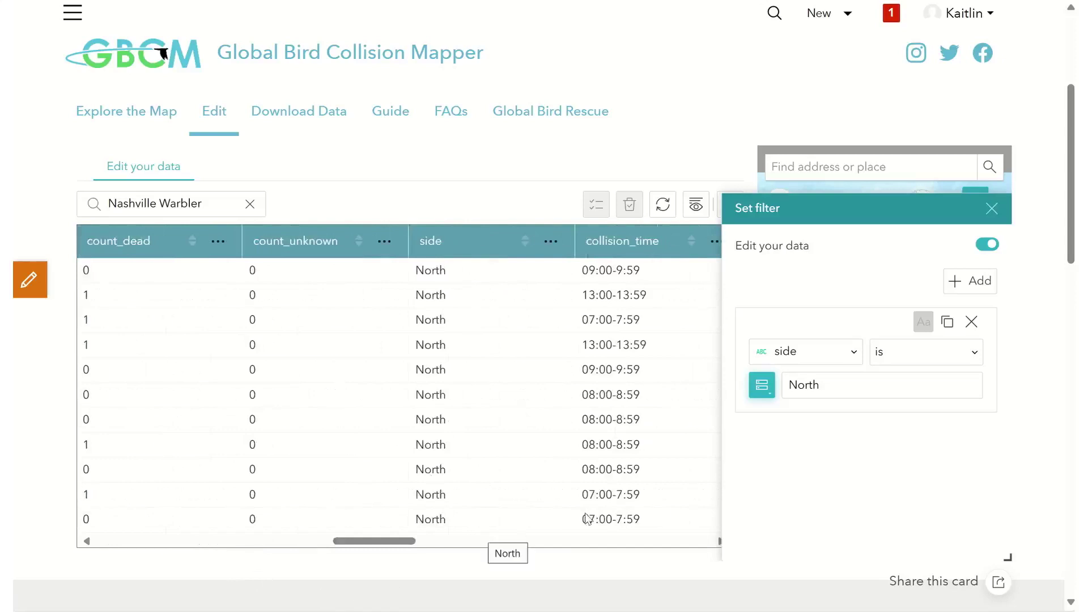
{"action": "left_click_drag", "start_coordinate": [374, 541], "coordinate": [153, 575]}
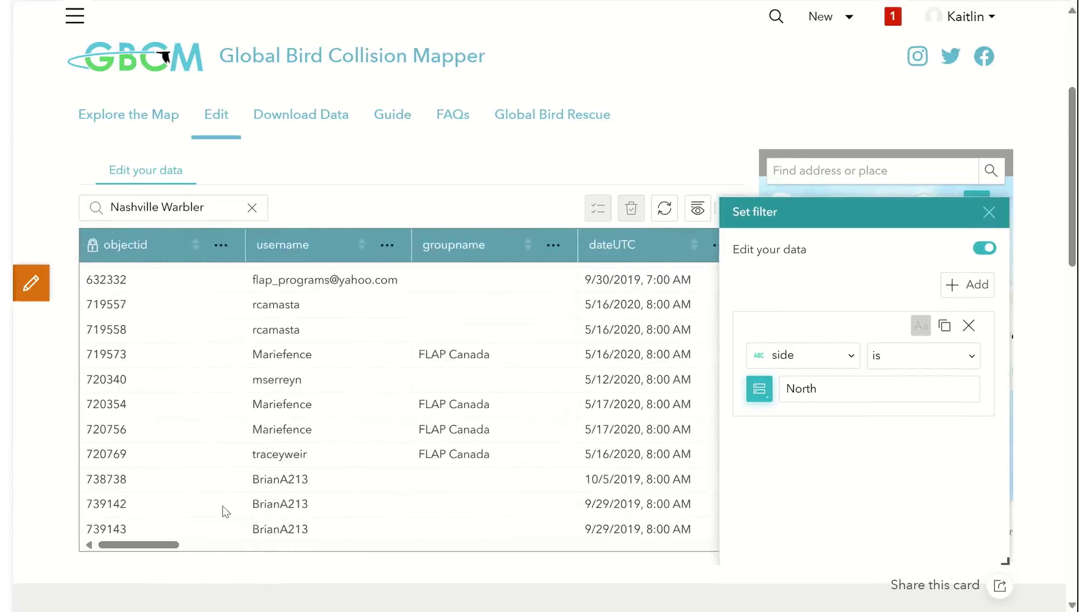
- Set the first record's groupname to 'FLAP Canada'
{"action": "double_click", "coordinate": [461, 277]}
{"action": "type", "text": "FLAP Canada"}
{"action": "left_click", "coordinate": [416, 354]}
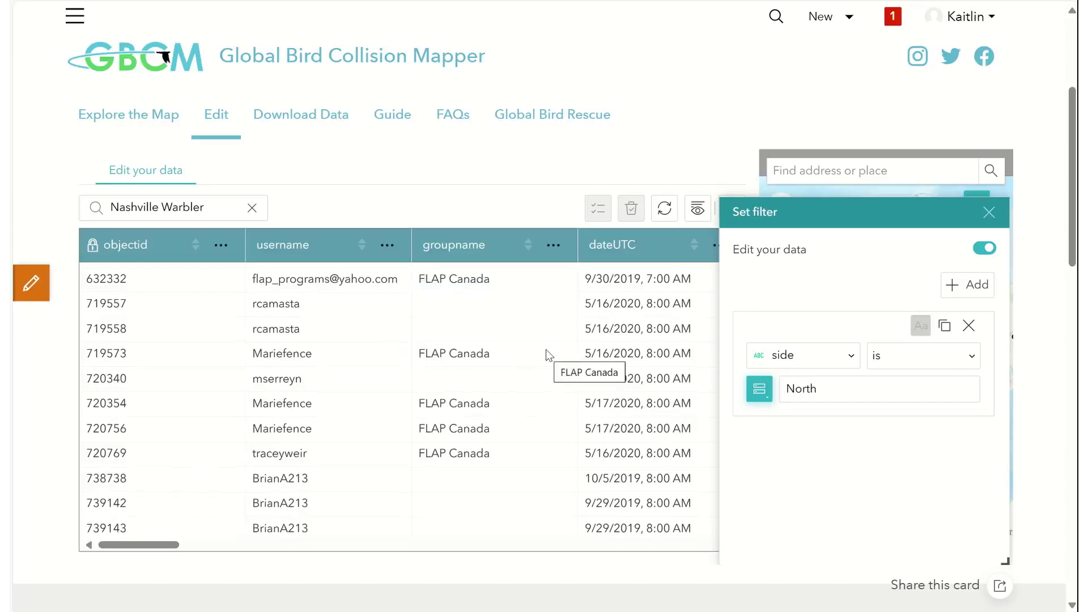
- Save the first record's dateUTC as 9/30/2019, 7:00 AM and close the filter panel
{"action": "scroll", "coordinate": [549, 356], "scroll_direction": "right", "scroll_amount": 2}
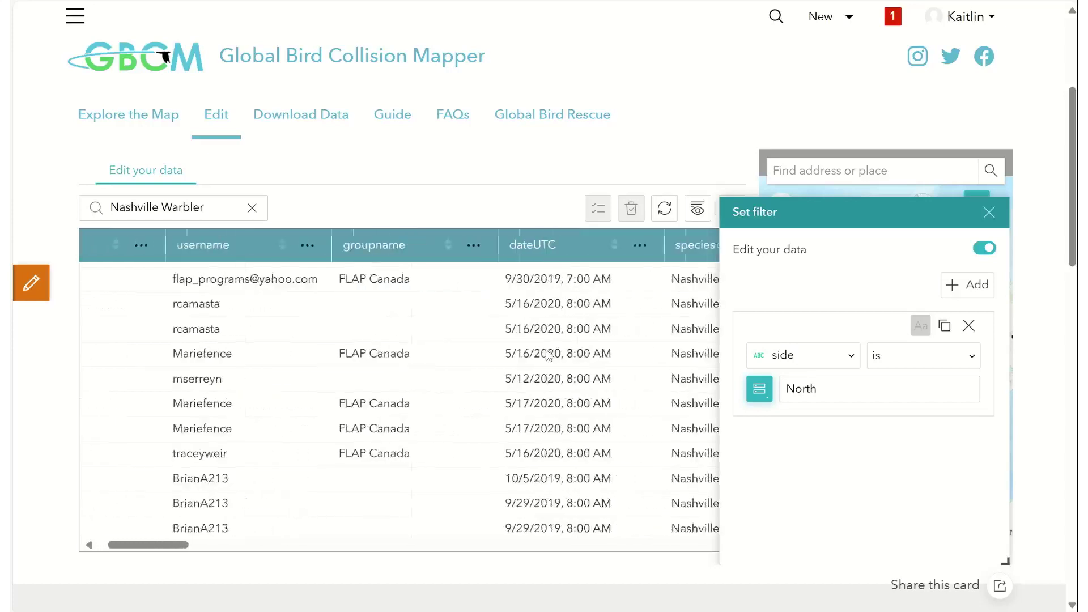
{"action": "left_click", "coordinate": [599, 278]}
{"action": "left_click", "coordinate": [564, 280]}
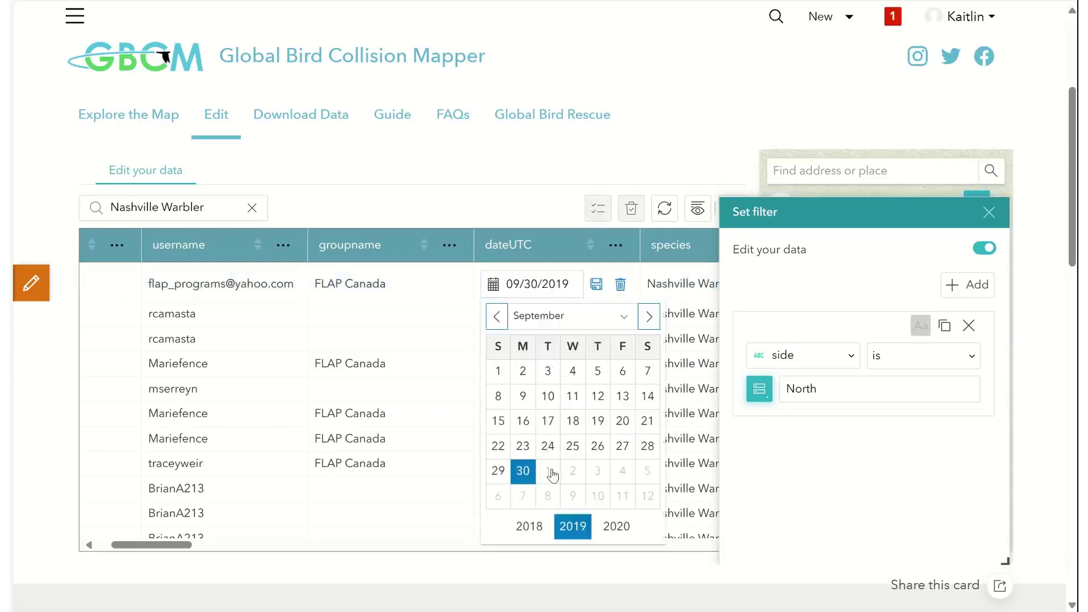
{"action": "left_click", "coordinate": [597, 285]}
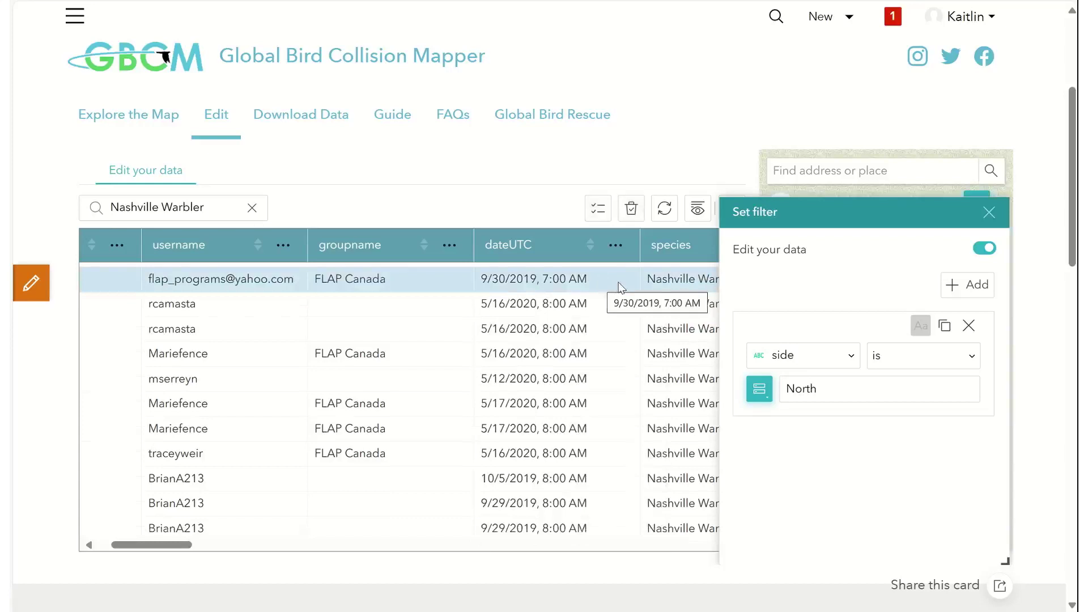
{"action": "left_click", "coordinate": [990, 215]}
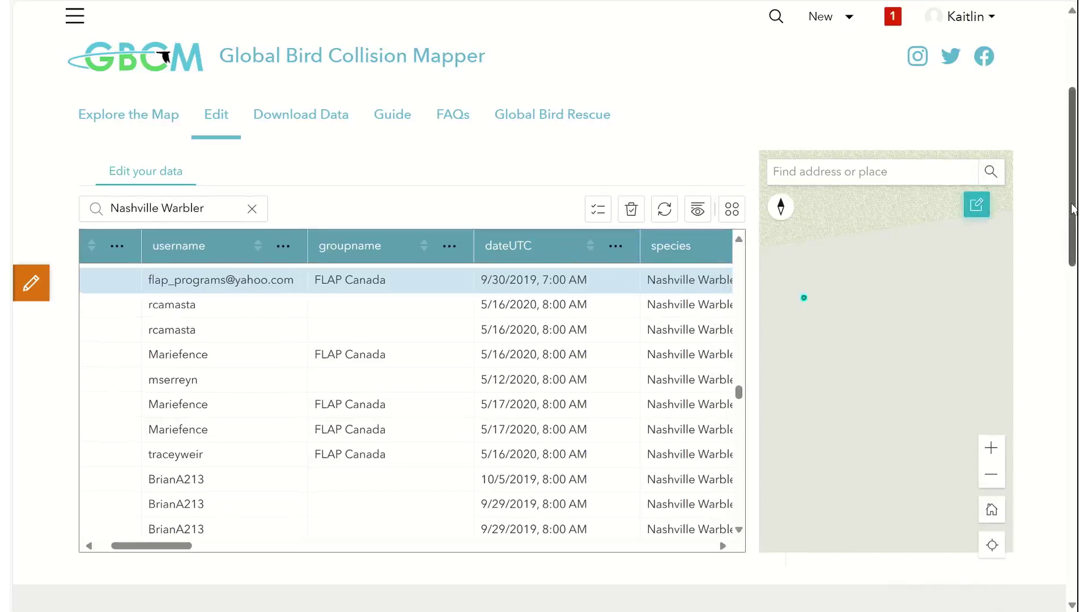
- Scroll down through the field definitions on the Edit page
{"action": "scroll", "coordinate": [1073, 210], "scroll_direction": "down", "scroll_amount": 5}
{"action": "scroll", "coordinate": [1073, 283], "scroll_direction": "down", "scroll_amount": 4}
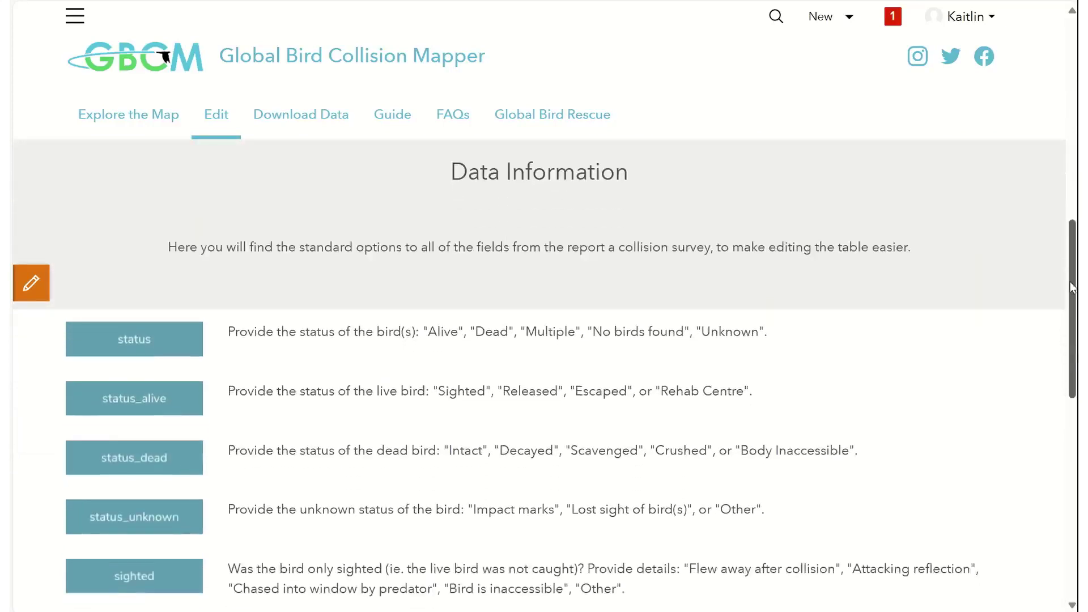
{"action": "scroll", "coordinate": [1073, 287], "scroll_direction": "down", "scroll_amount": 3}
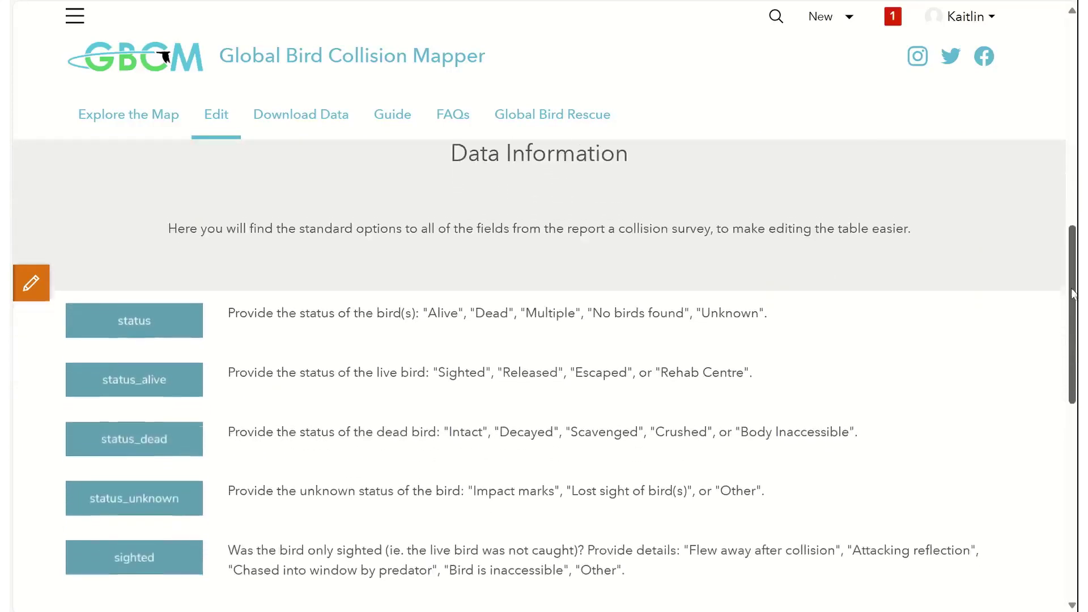
{"action": "scroll", "coordinate": [1074, 399], "scroll_direction": "down", "scroll_amount": 5}
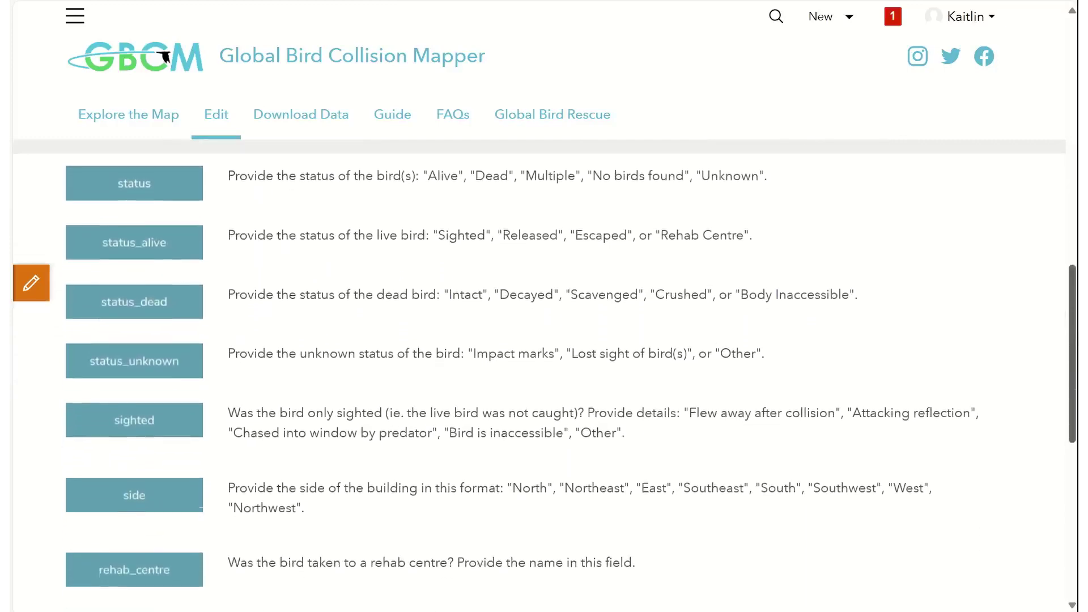
{"action": "scroll", "coordinate": [1075, 398], "scroll_direction": "down", "scroll_amount": 5}
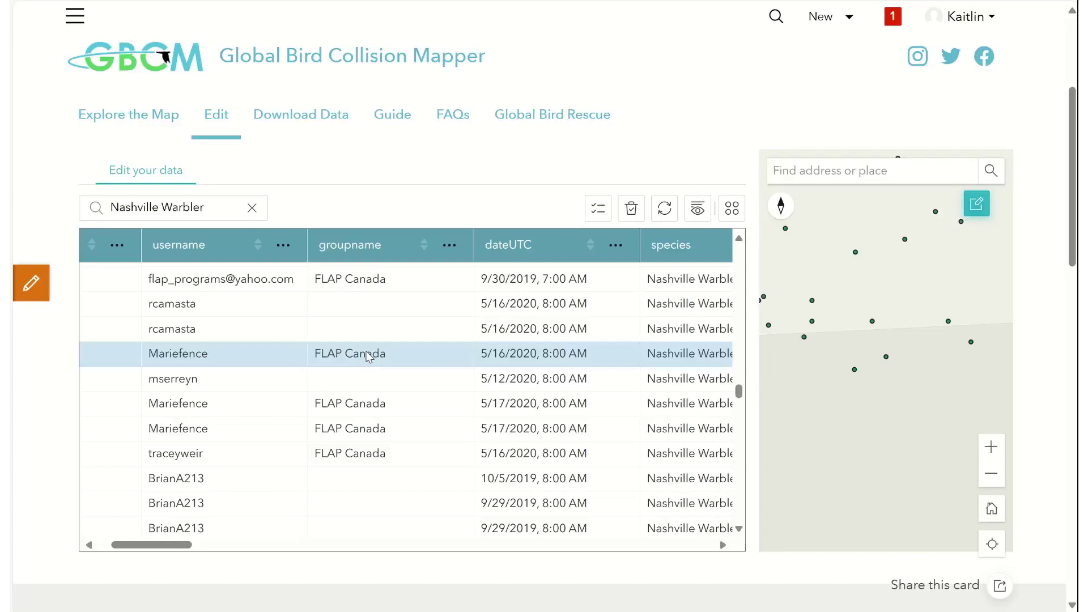
- Select the 9/30/2019 Nashville Warbler point in the Edit widget and start adding an attachment
{"action": "left_click", "coordinate": [364, 280]}
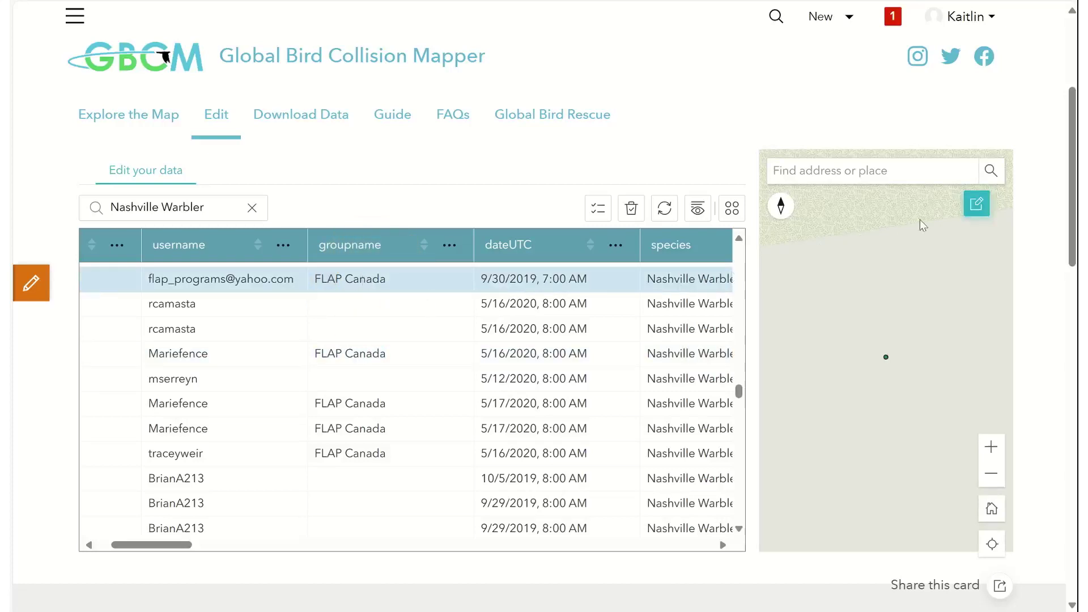
{"action": "left_click", "coordinate": [975, 205]}
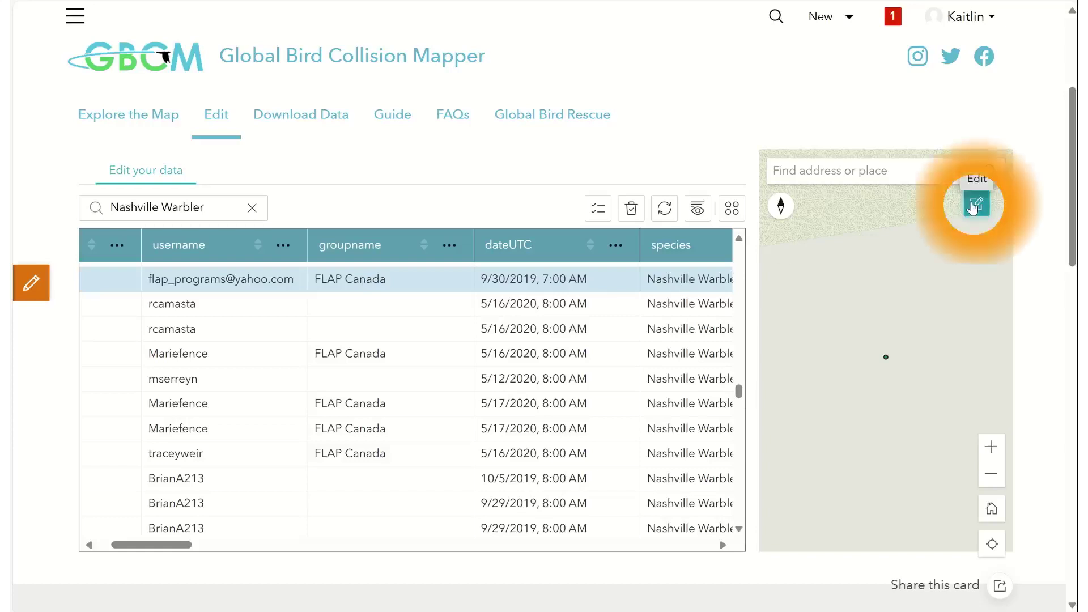
{"action": "left_click", "coordinate": [839, 401]}
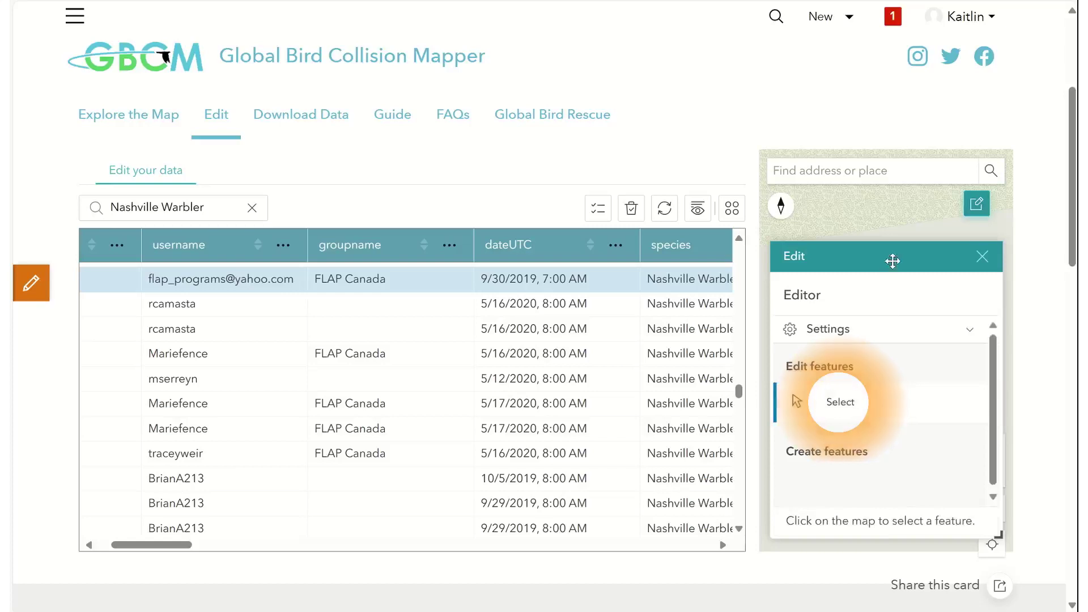
{"action": "left_click_drag", "start_coordinate": [893, 261], "coordinate": [628, 250]}
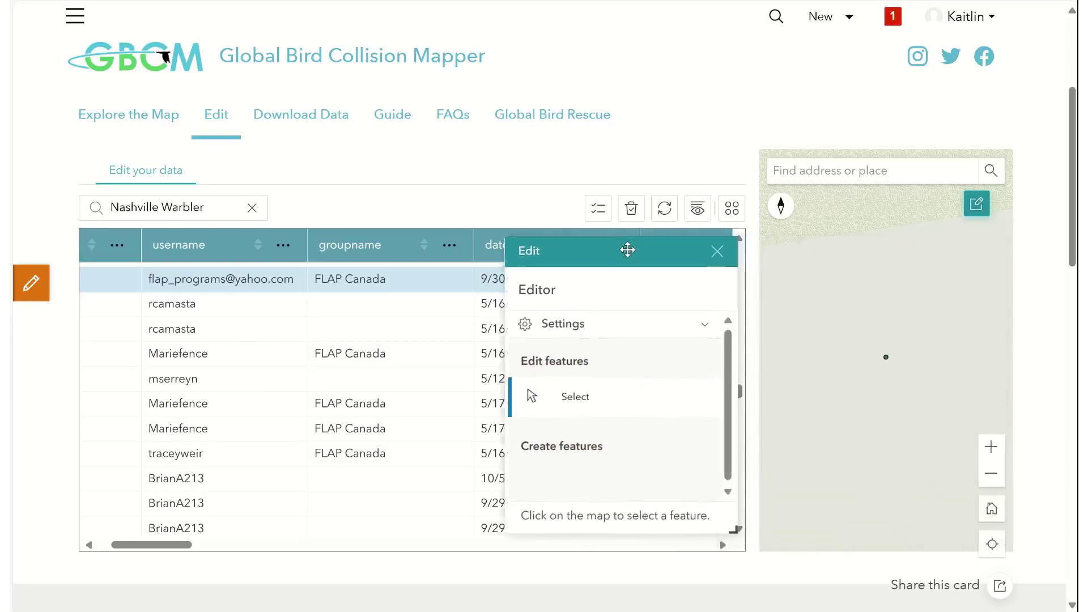
{"action": "left_click", "coordinate": [886, 359]}
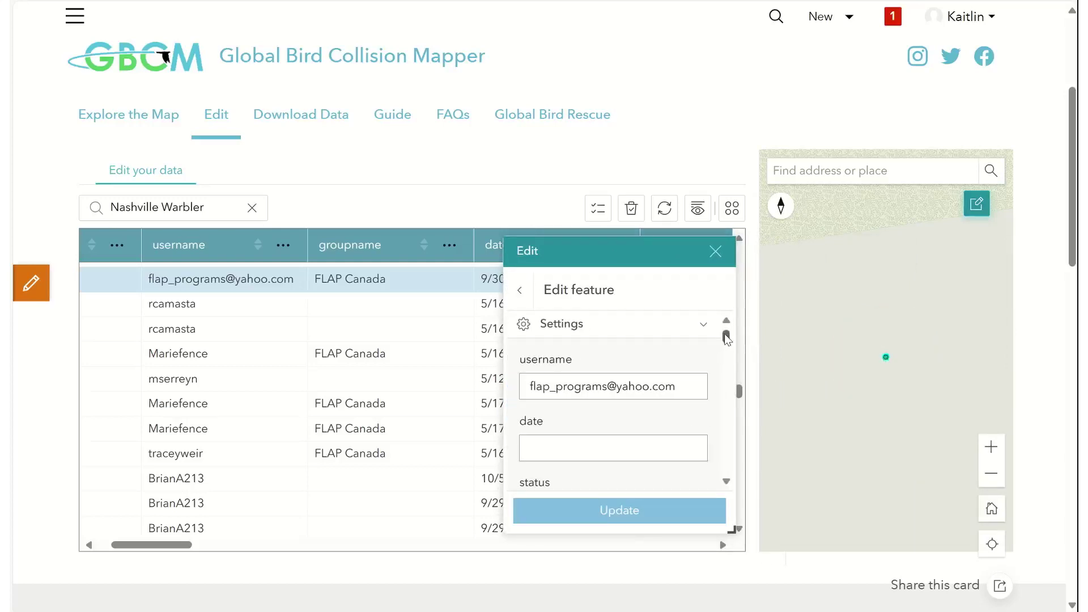
{"action": "left_click_drag", "start_coordinate": [728, 339], "coordinate": [735, 480]}
{"action": "left_click", "coordinate": [627, 478]}
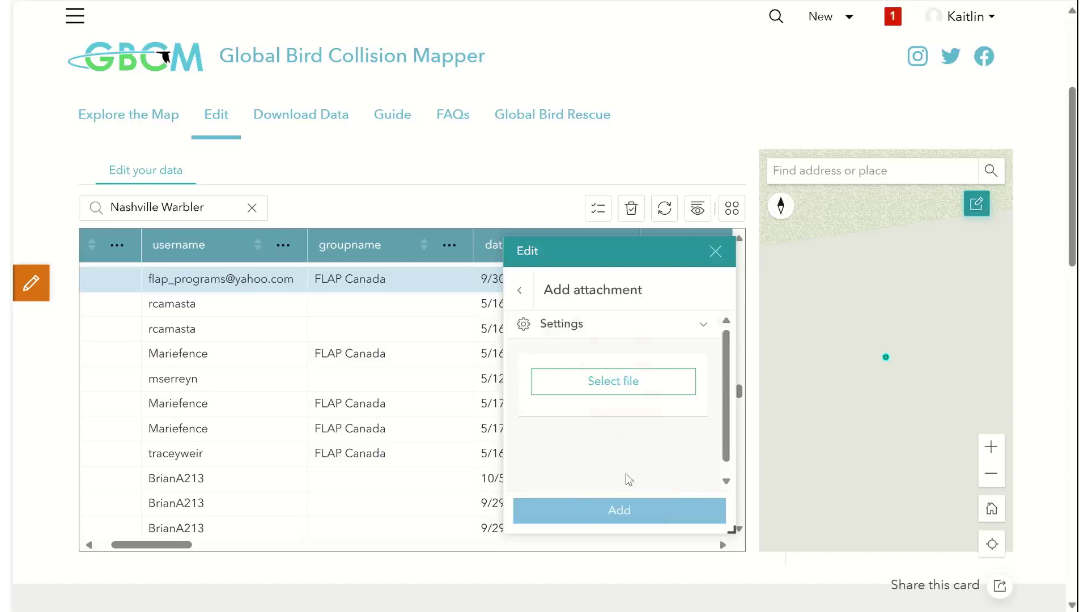
- Attach a bird photo image file to the record
{"action": "left_click", "coordinate": [615, 383]}
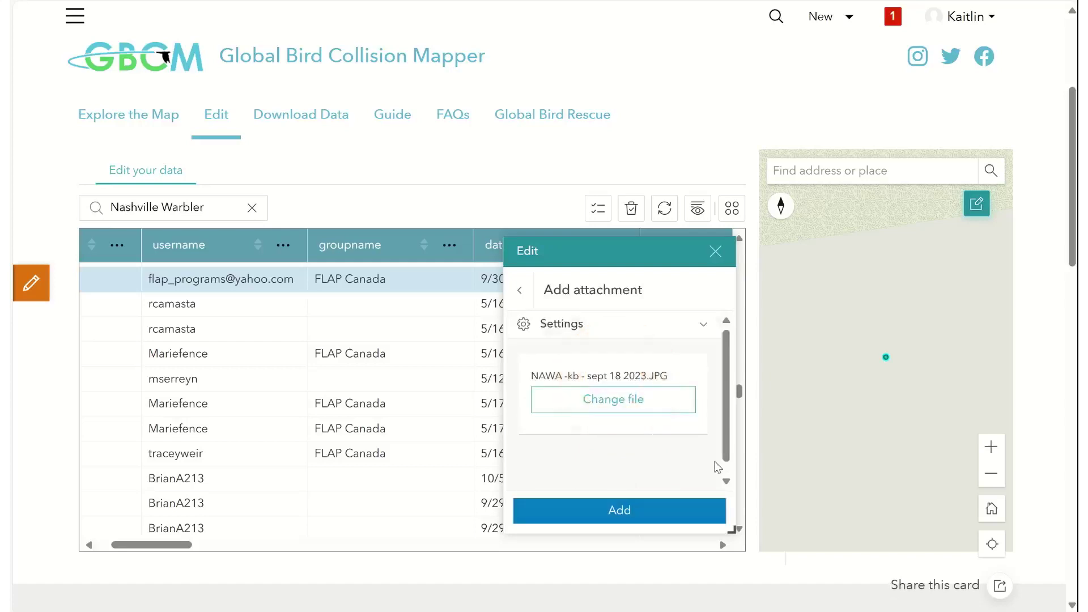
{"action": "left_click", "coordinate": [617, 511]}
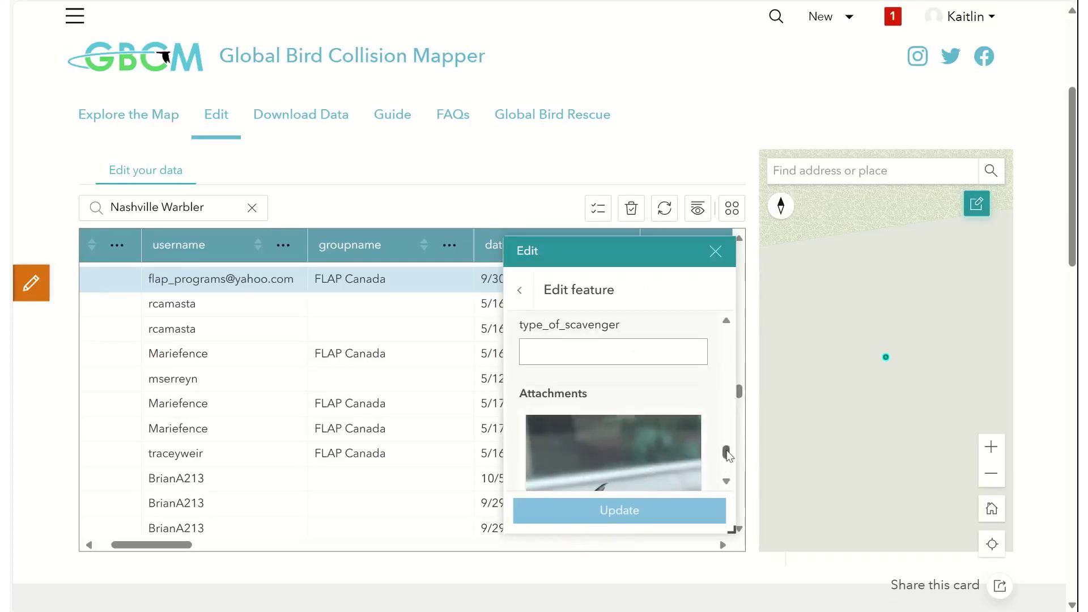
{"action": "left_click_drag", "start_coordinate": [727, 454], "coordinate": [728, 468]}
- Delete the bird photo attachment and confirm its removal
{"action": "left_click", "coordinate": [640, 378]}
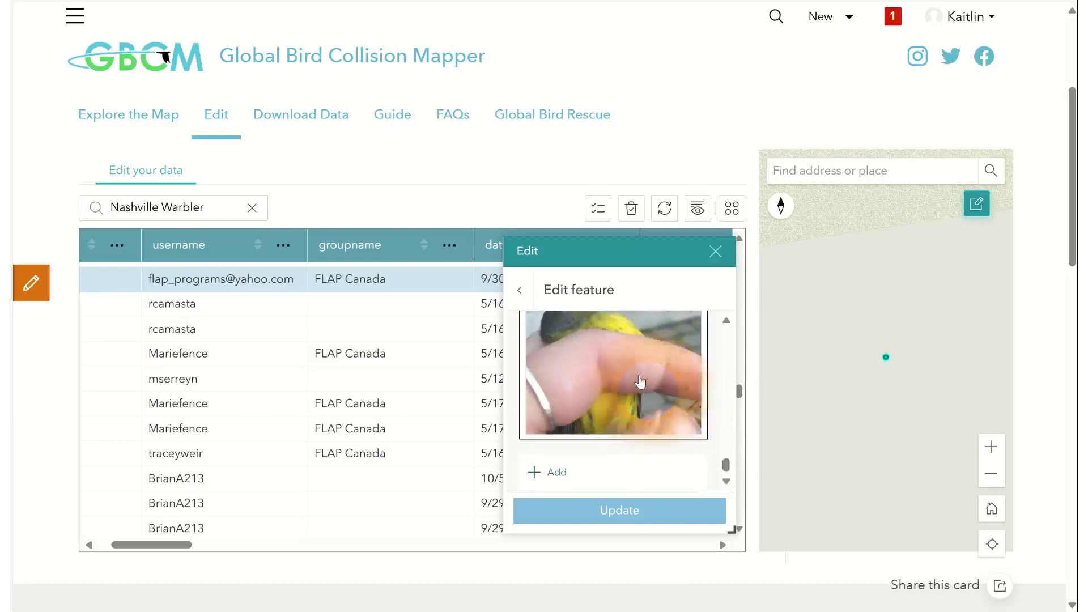
{"action": "left_click", "coordinate": [669, 513]}
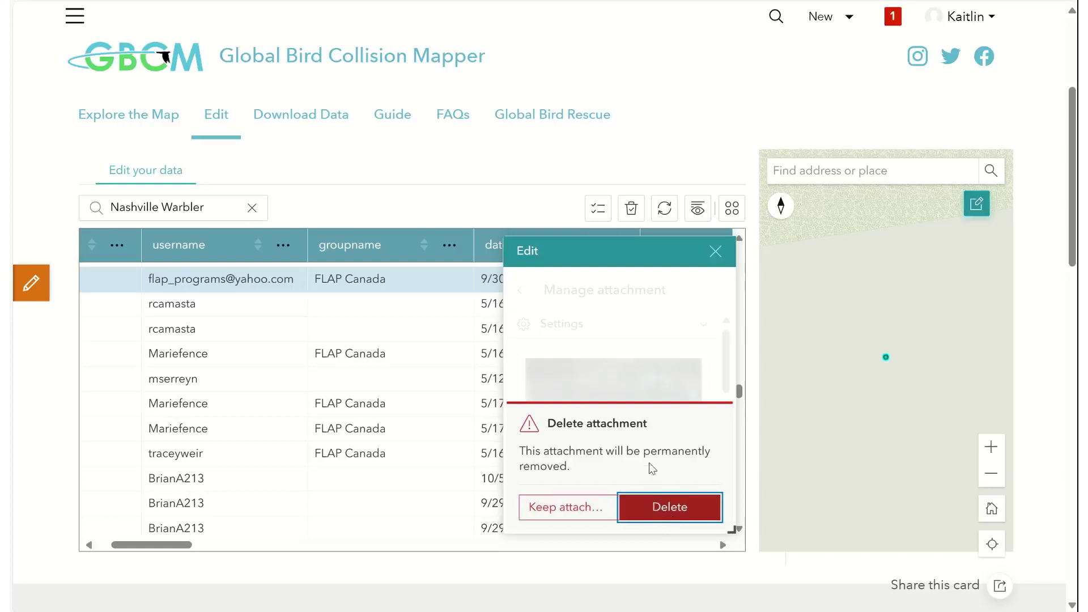
{"action": "left_click", "coordinate": [661, 507]}
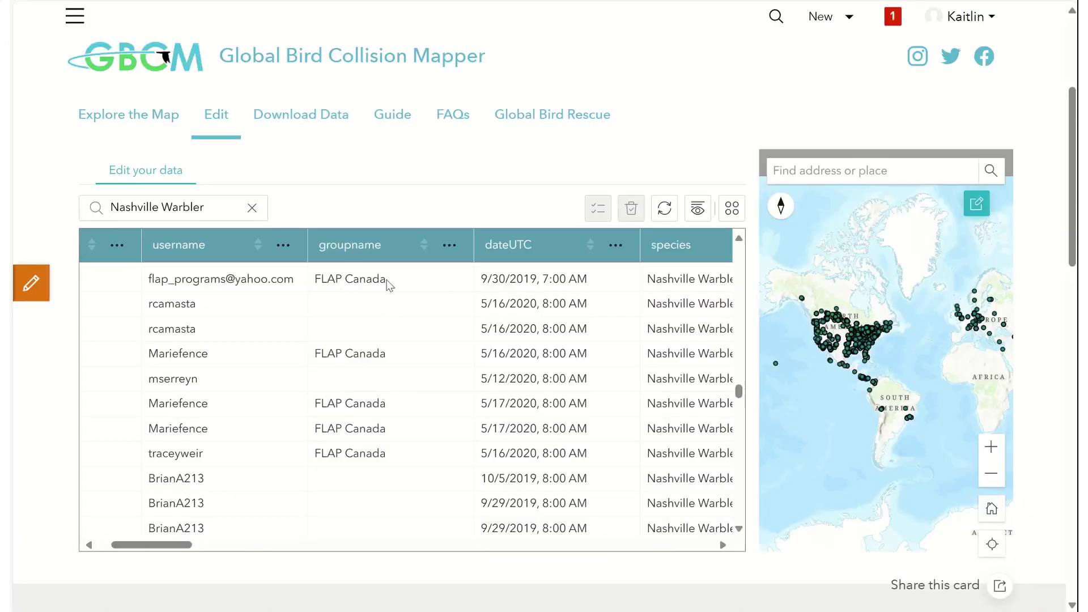
- Pick the 9/30/2019 Nashville Warbler point on the map for editing and save its changes with Update
{"action": "left_click", "coordinate": [389, 286]}
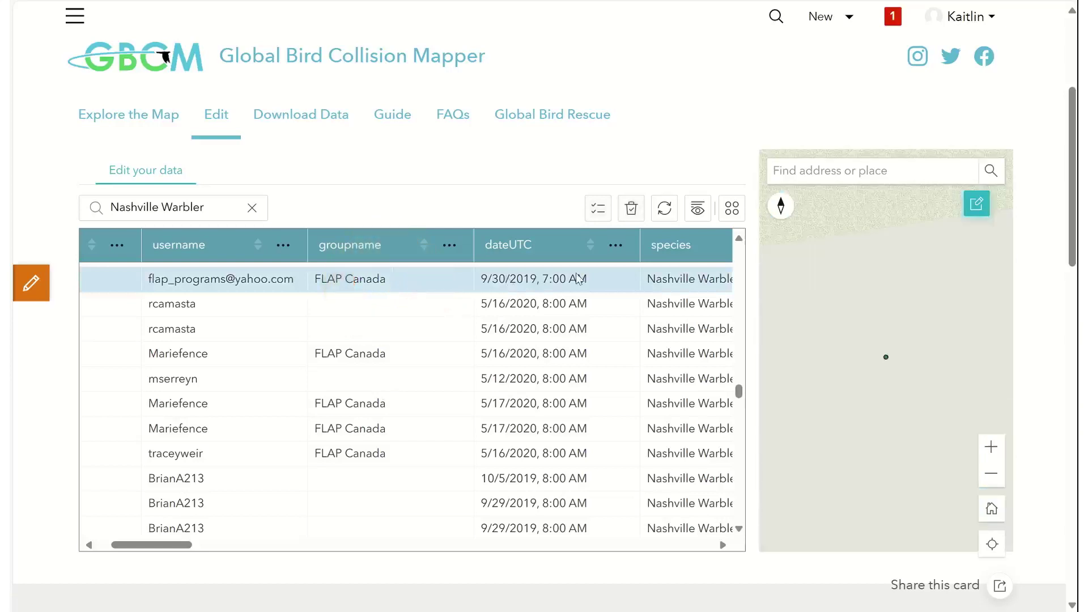
{"action": "left_click", "coordinate": [973, 213]}
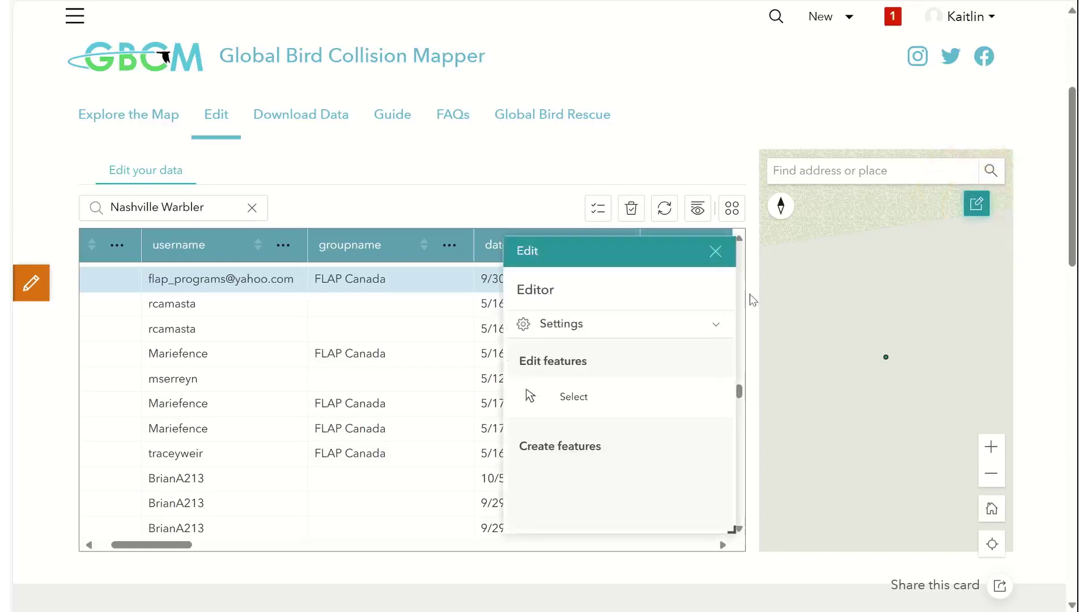
{"action": "left_click", "coordinate": [621, 402]}
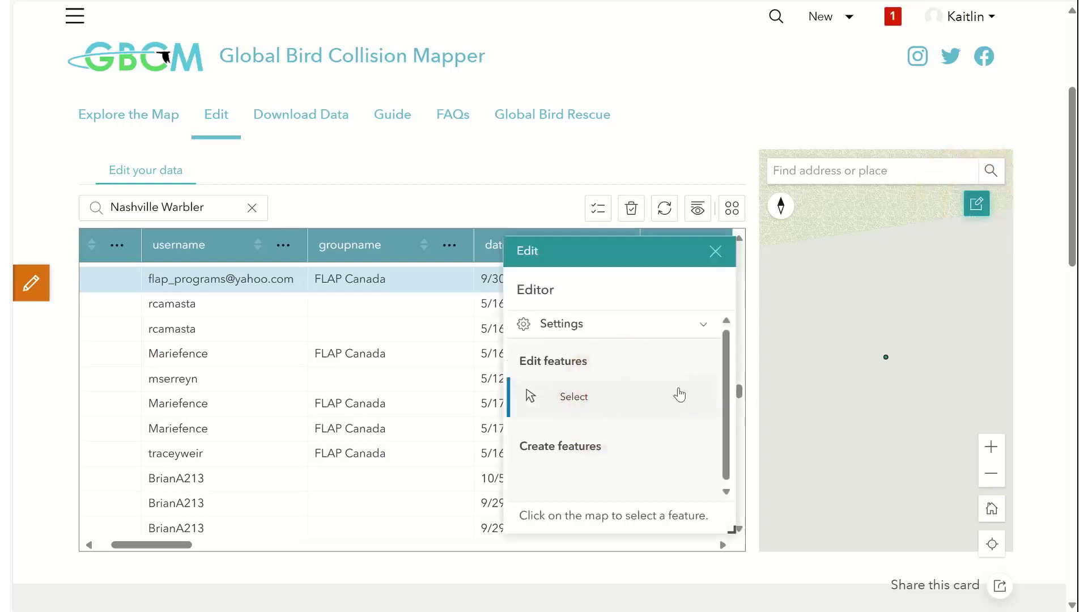
{"action": "left_click", "coordinate": [880, 362]}
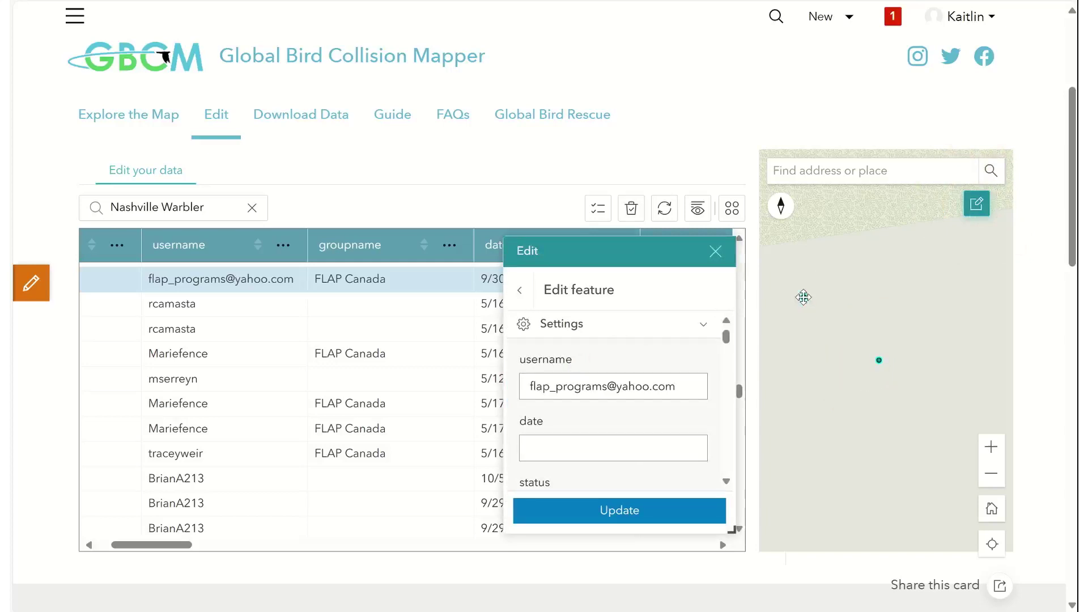
{"action": "left_click", "coordinate": [640, 509]}
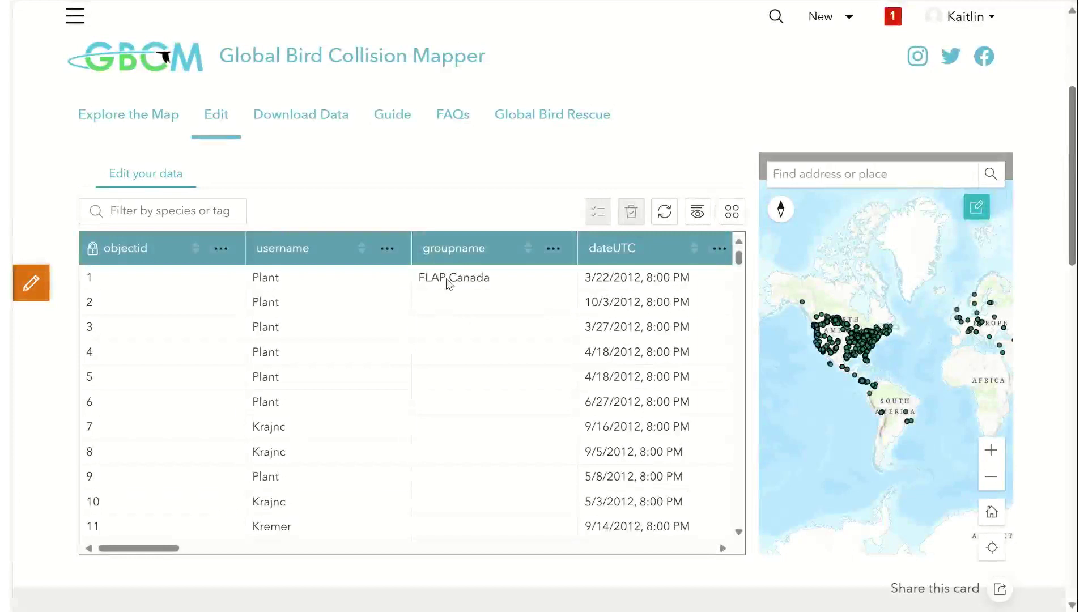
- Zoom to the 10/4/2012 Black-capped Chickadee record, open its map popup and choose Report issue
{"action": "left_click", "coordinate": [447, 282]}
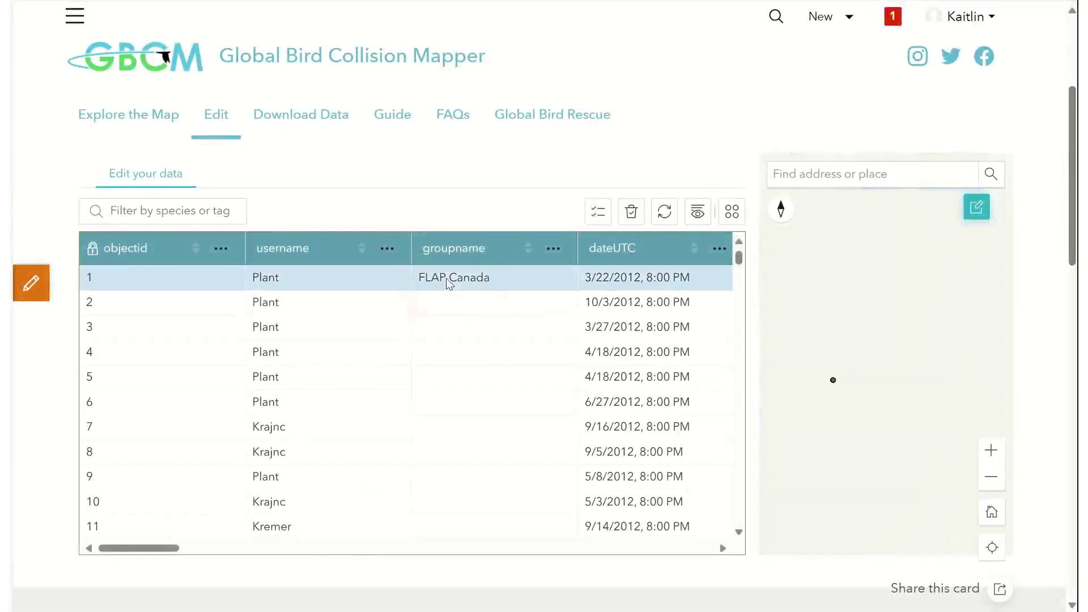
{"action": "left_click", "coordinate": [450, 283]}
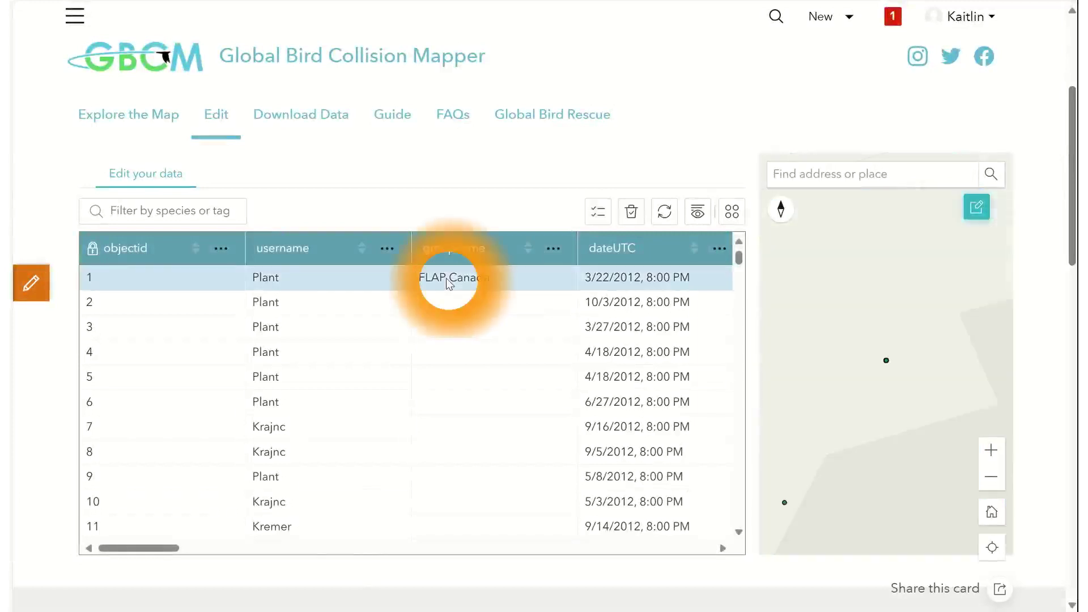
{"action": "left_click", "coordinate": [889, 364]}
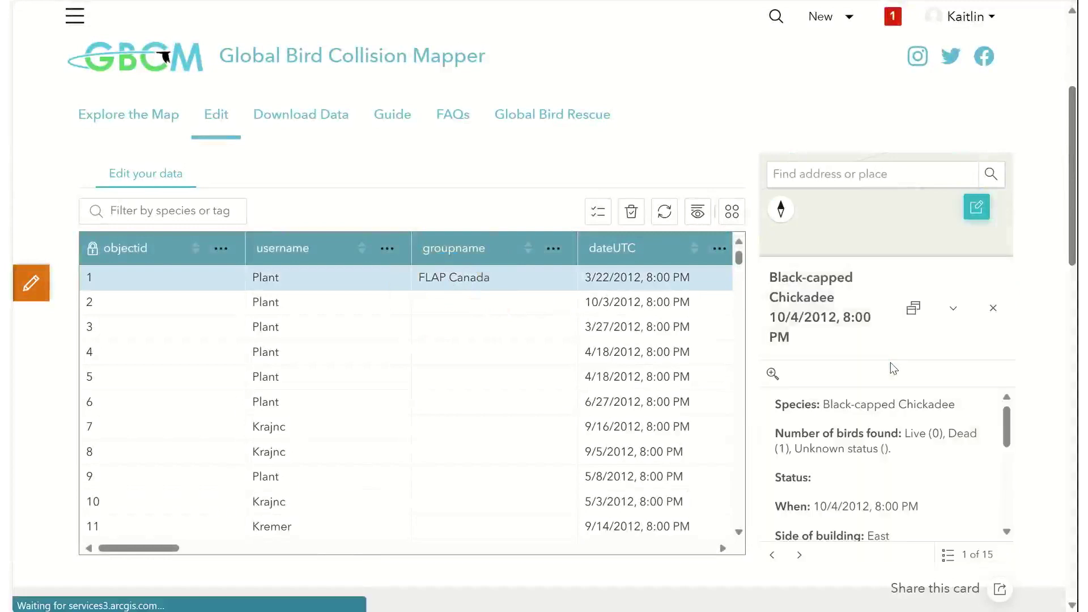
{"action": "left_click_drag", "start_coordinate": [1007, 426], "coordinate": [1007, 502]}
{"action": "left_click", "coordinate": [808, 451]}
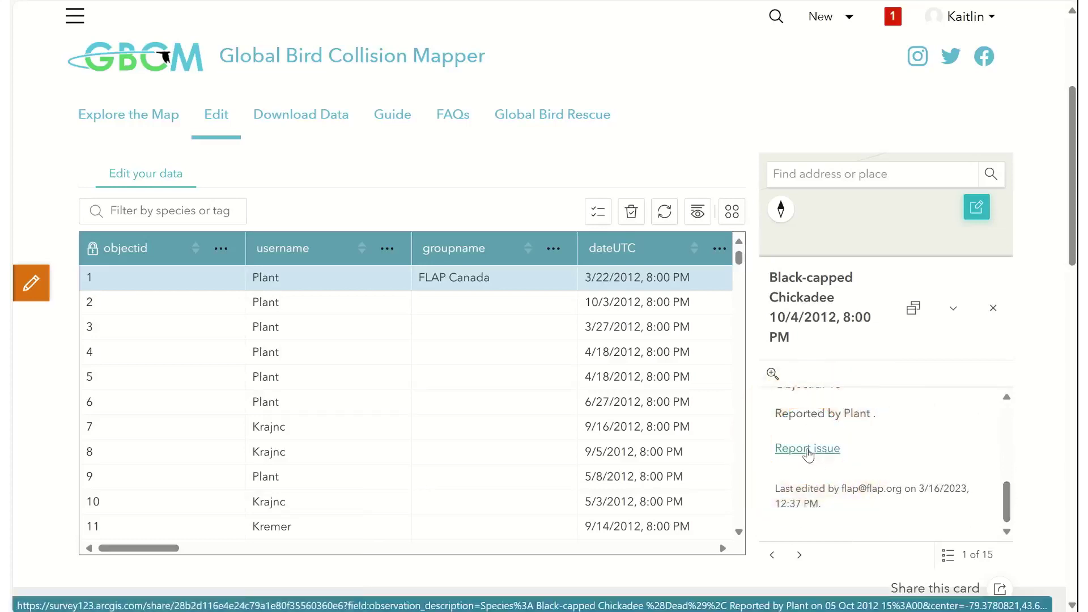
{"action": "left_click", "coordinate": [808, 451]}
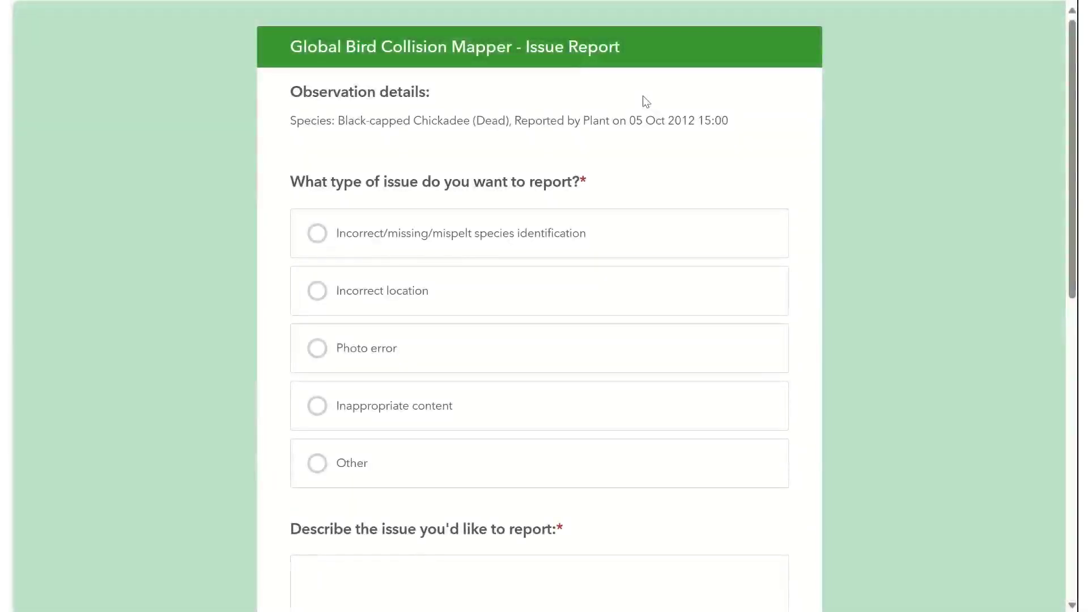
- Report an Incorrect location issue described as 'Please move to the North side of the building'
{"action": "left_click", "coordinate": [373, 292]}
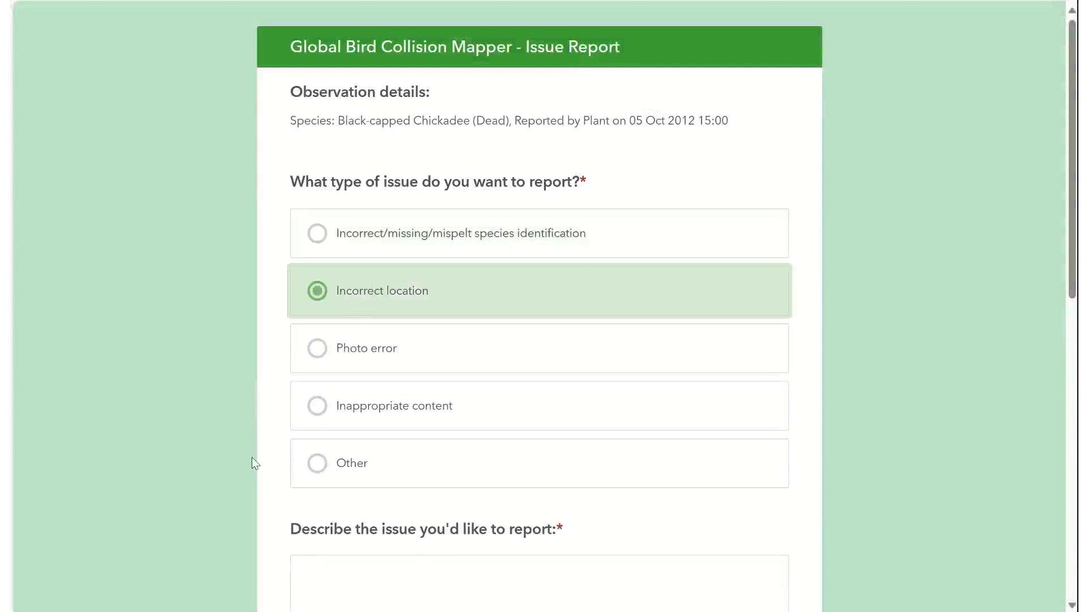
{"action": "scroll", "coordinate": [243, 474], "scroll_direction": "down", "scroll_amount": 3}
{"action": "left_click", "coordinate": [329, 425]}
{"action": "type", "text": "Pl"}
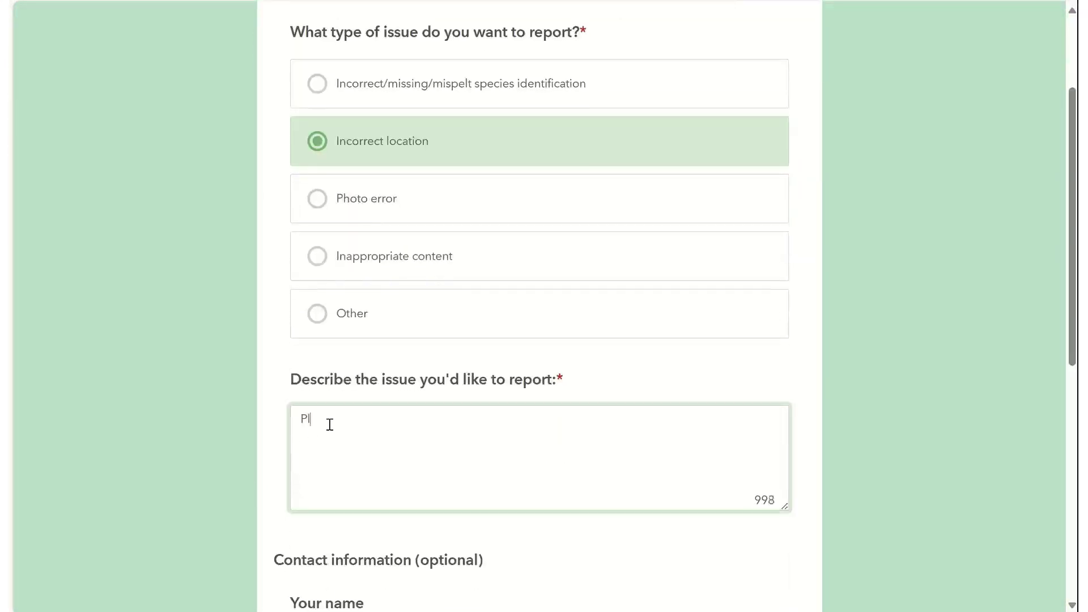
{"action": "type", "text": "ease move to the North side of the building."}
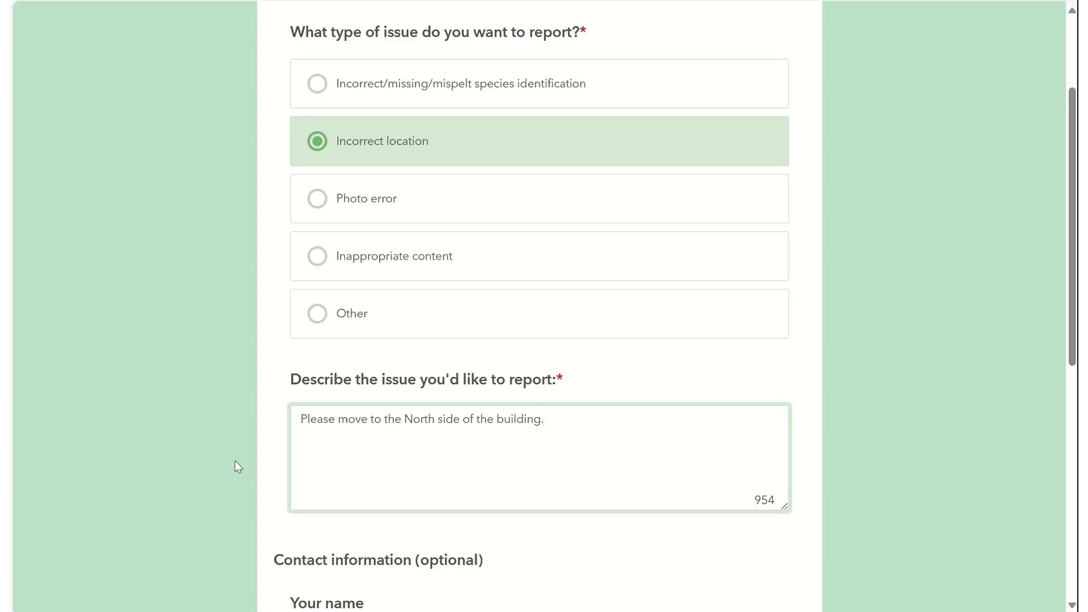
{"action": "scroll", "coordinate": [235, 461], "scroll_direction": "down", "scroll_amount": 5}
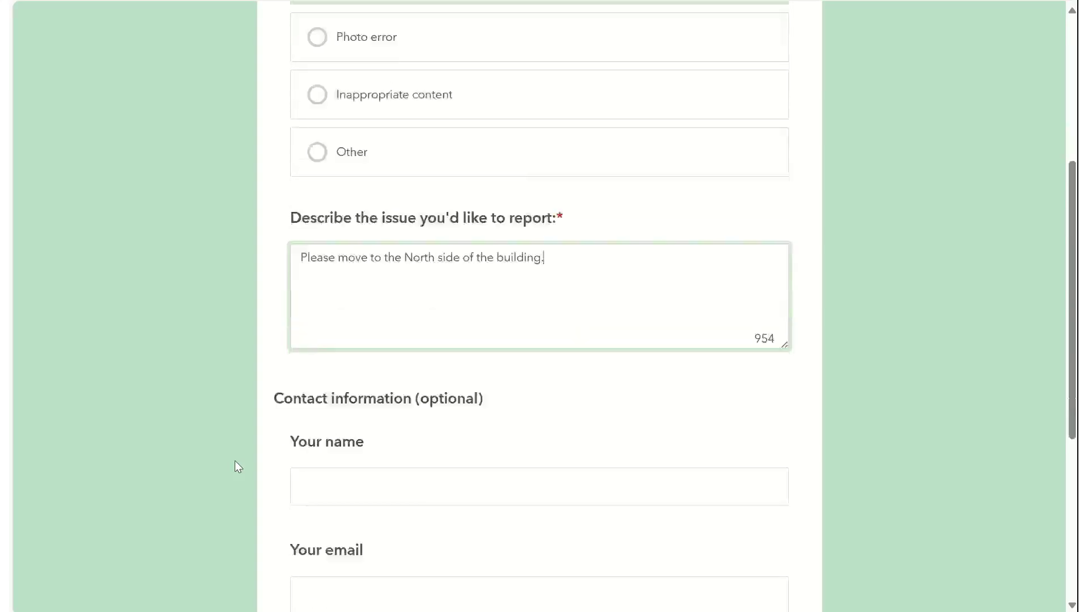
- Enter your name and e-mail address, request change notification (Yes), and submit the report
{"action": "key", "text": "Tab"}
{"action": "type", "text": "K"}
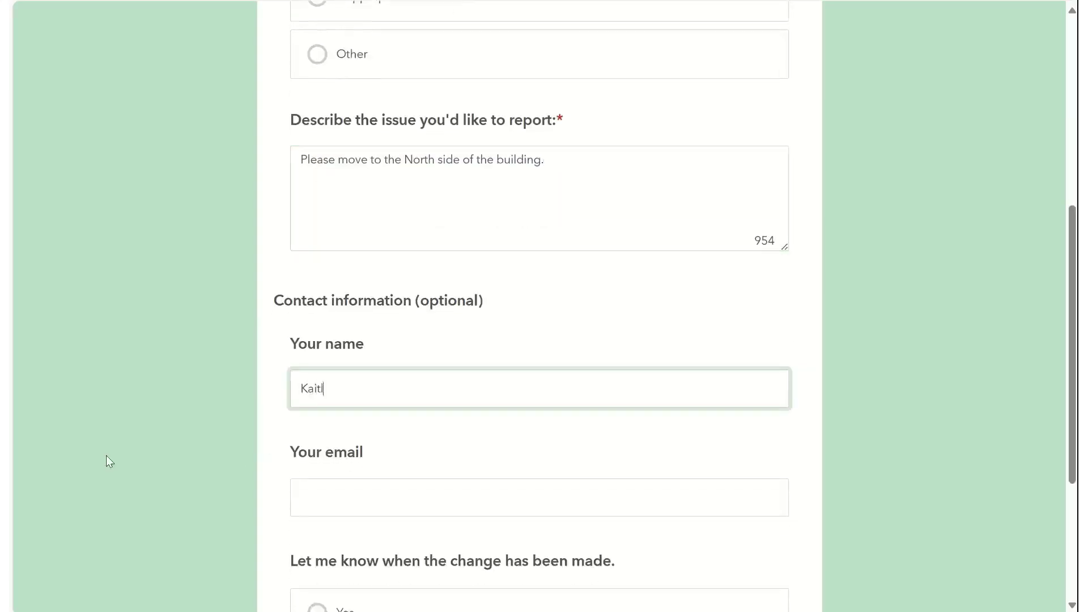
{"action": "scroll", "coordinate": [107, 459], "scroll_direction": "down", "scroll_amount": 4}
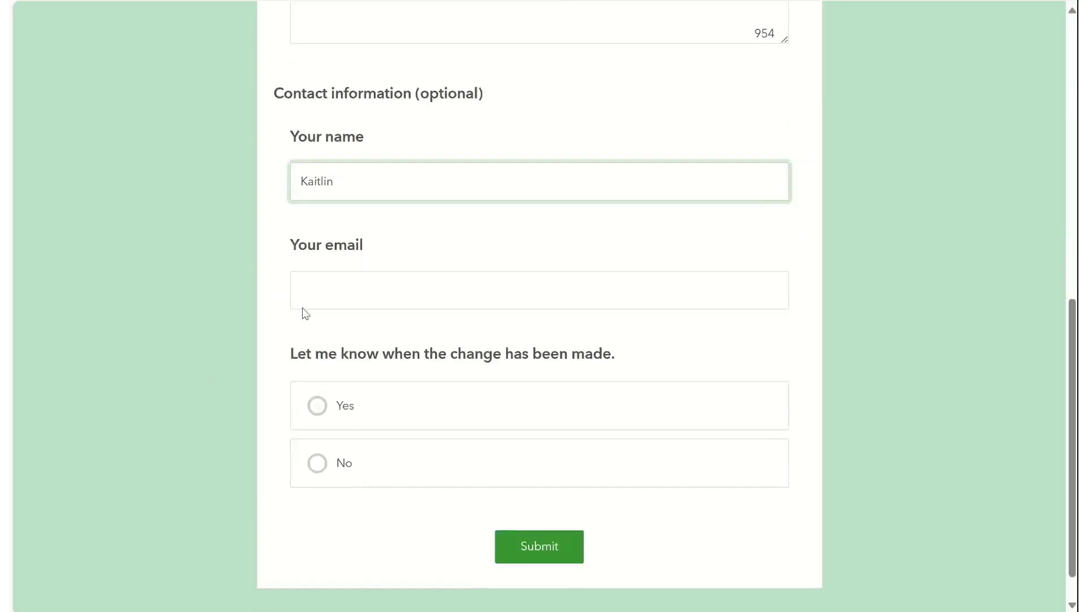
{"action": "left_click", "coordinate": [324, 285]}
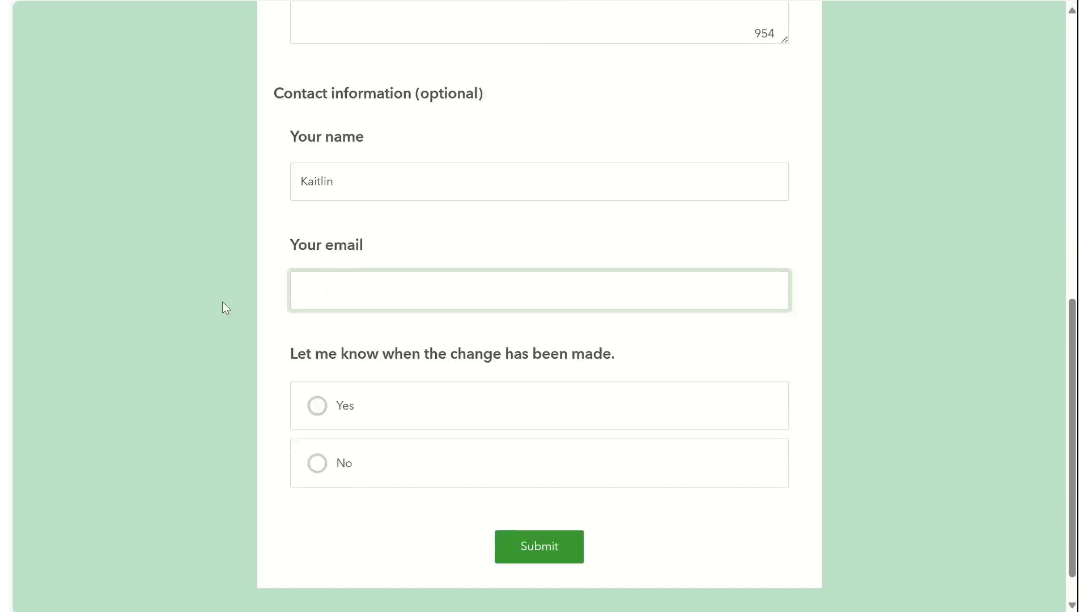
{"action": "left_click", "coordinate": [316, 406]}
{"action": "left_click", "coordinate": [516, 549]}
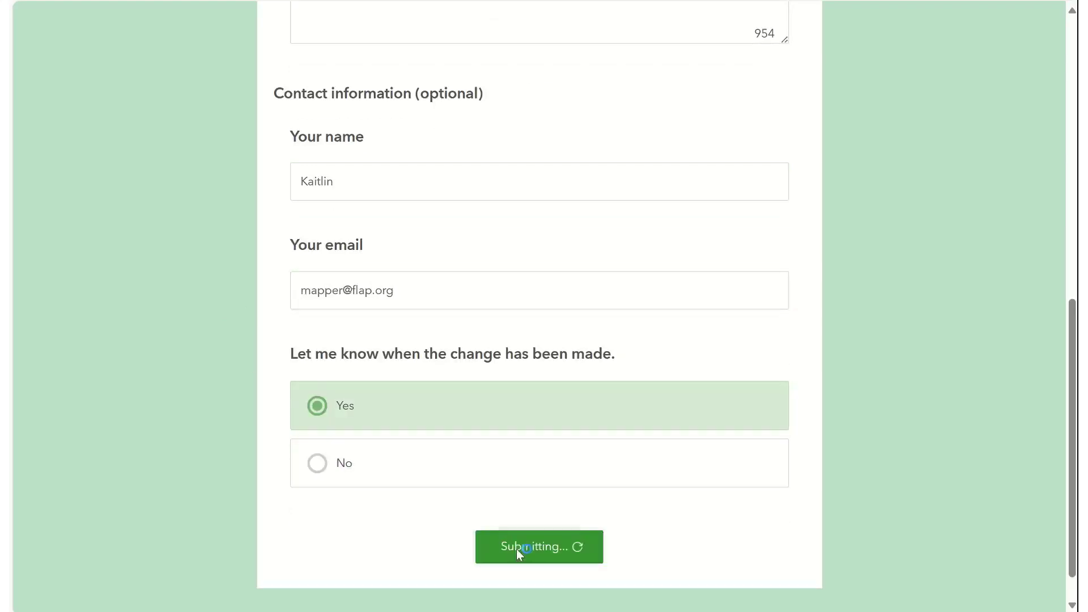